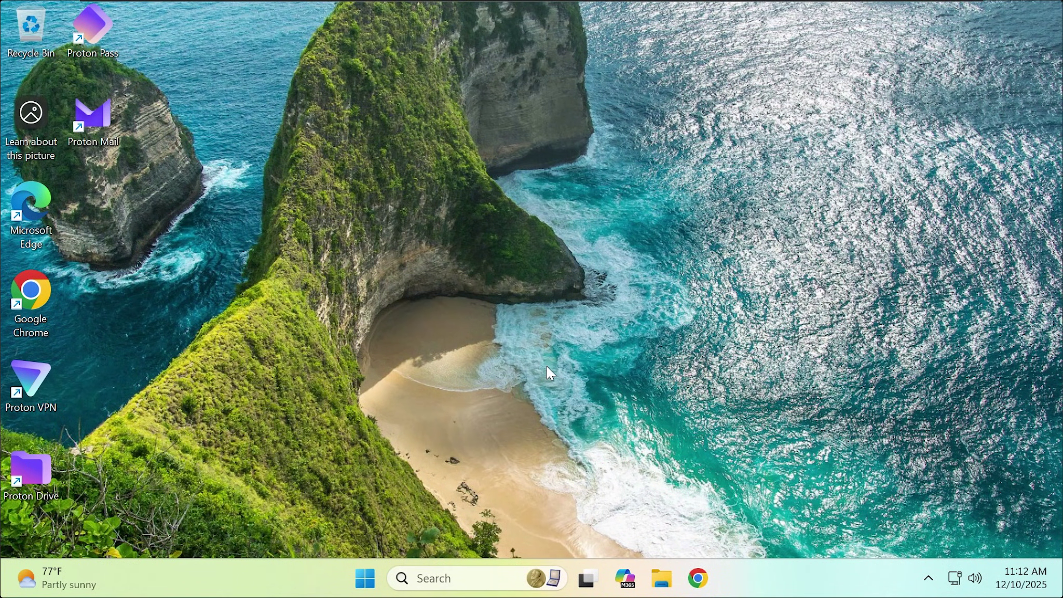
# Check the VMware SVGA 3D display and Intel network adapters in Device Manager, then close it.
pyautogui.rightClick(370, 578)
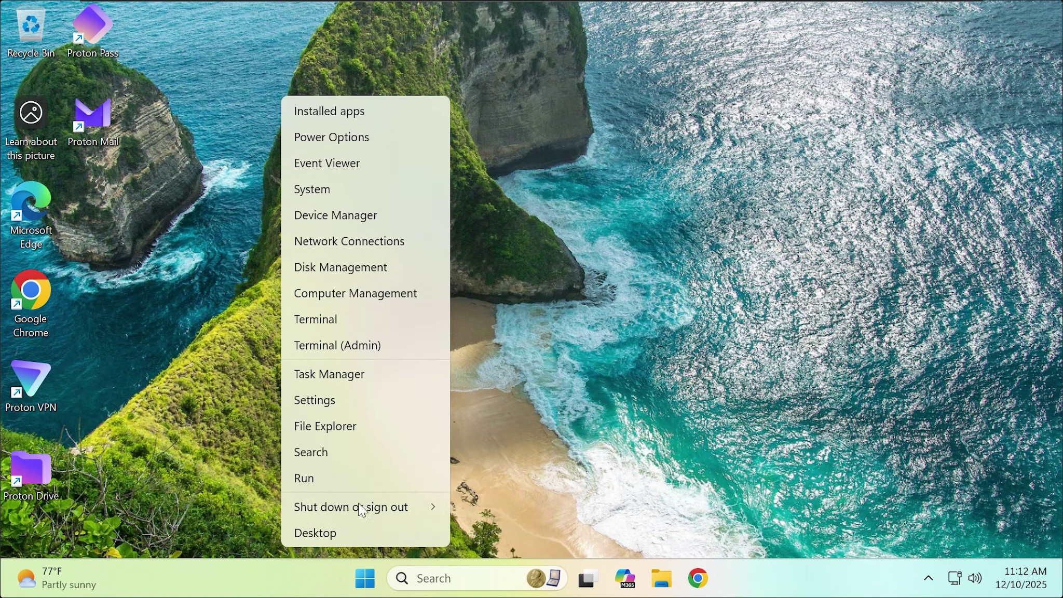
pyautogui.click(340, 223)
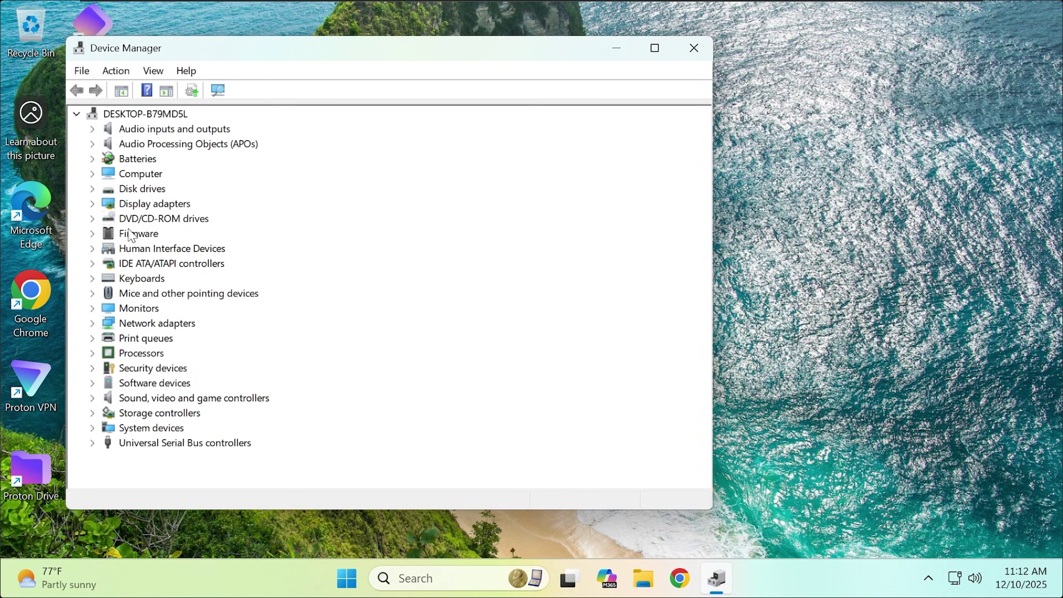
pyautogui.click(93, 204)
pyautogui.click(176, 222)
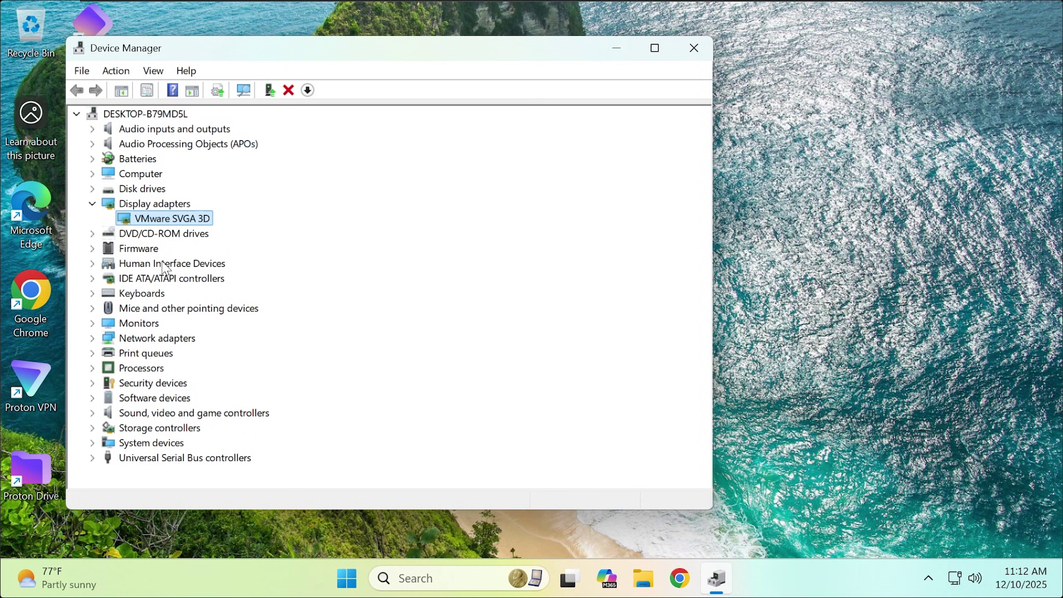
pyautogui.click(93, 338)
pyautogui.click(185, 355)
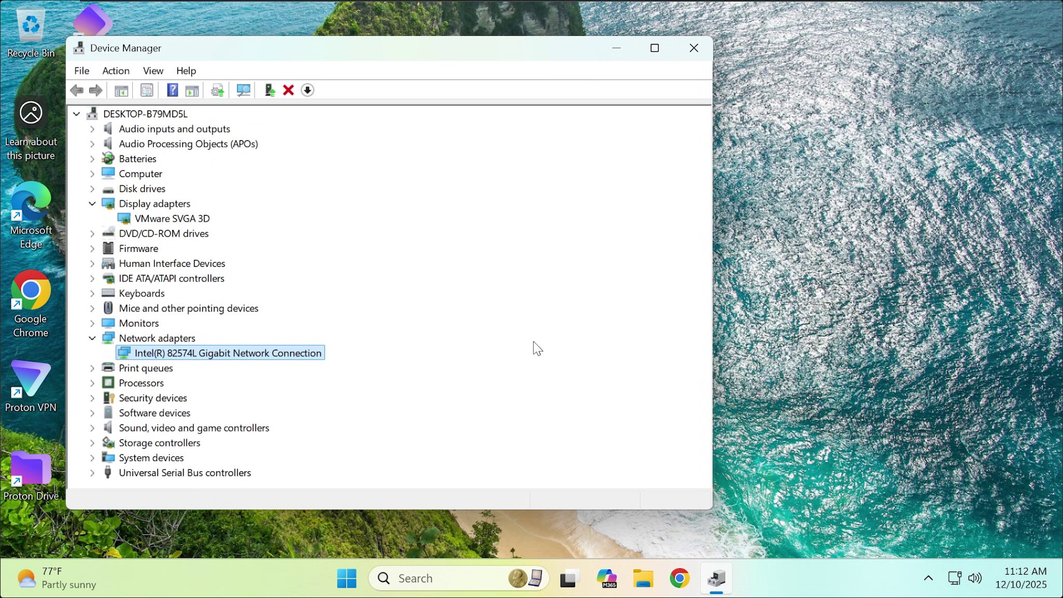
pyautogui.click(696, 50)
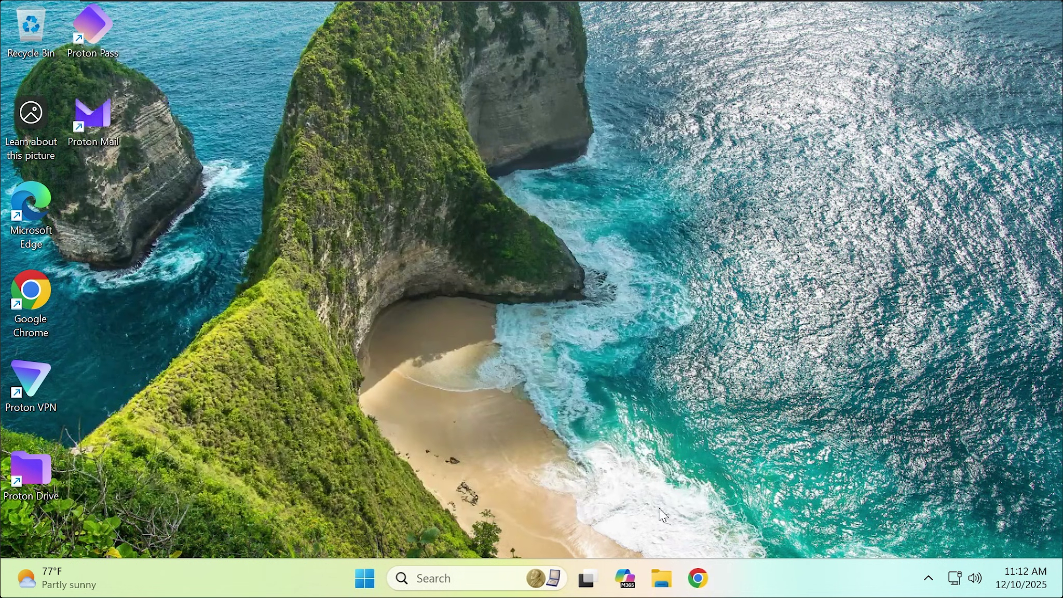
# Open note.txt from the Data (D:) drive in Notepad.
pyautogui.click(662, 578)
pyautogui.doubleClick(474, 158)
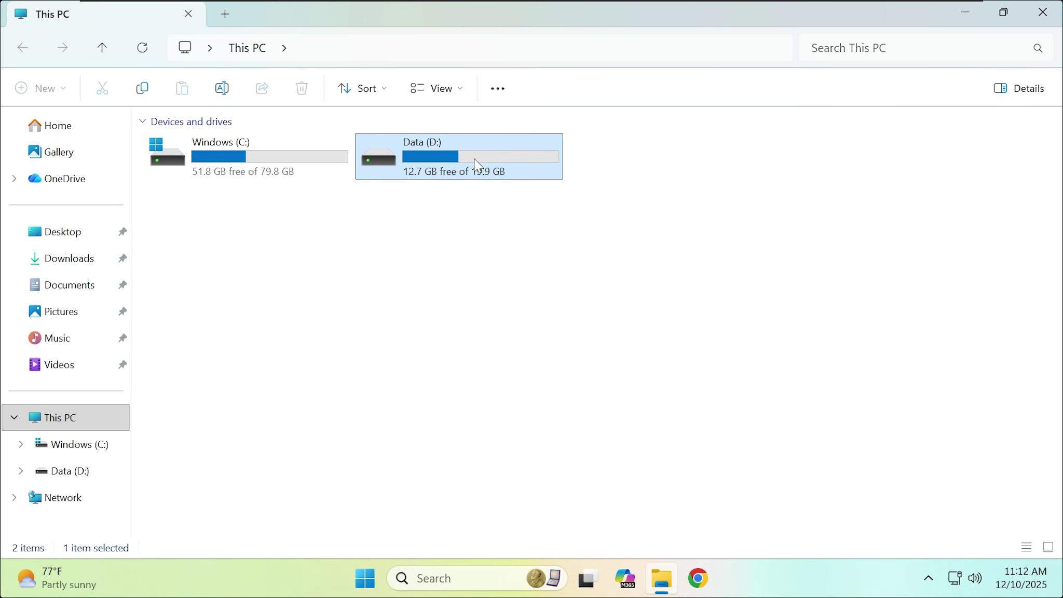
pyautogui.click(206, 170)
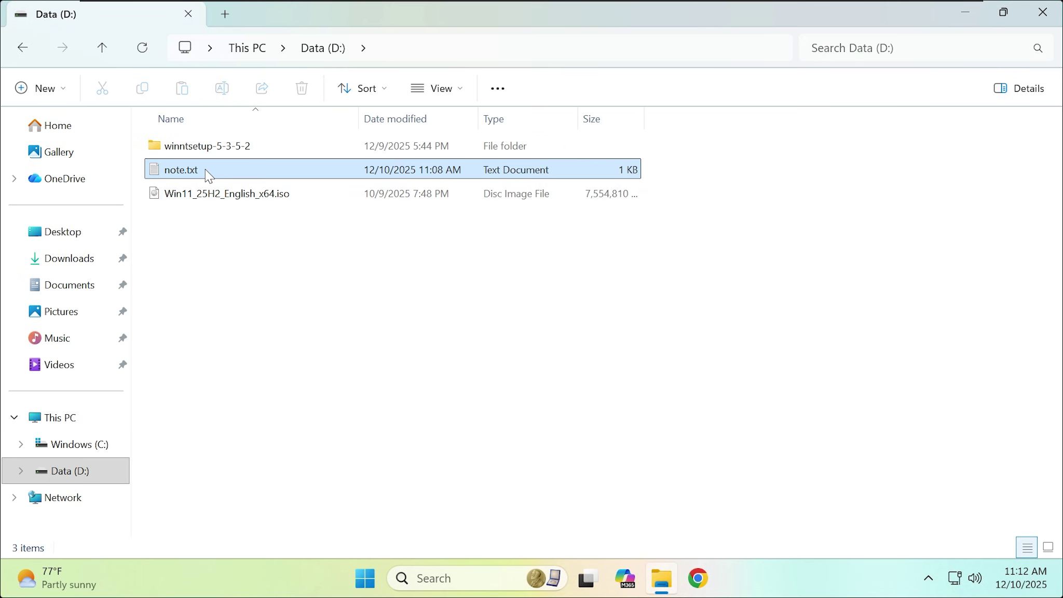
pyautogui.press('Return')
# Launch Command Prompt (cmd) with administrator rights.
pyautogui.click(357, 584)
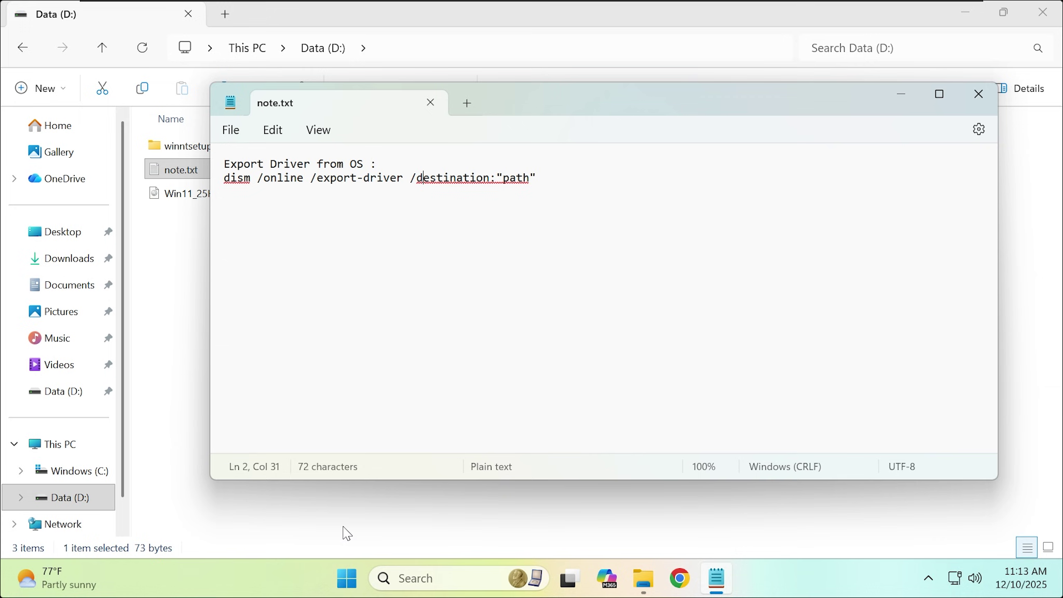
pyautogui.write('cmd')
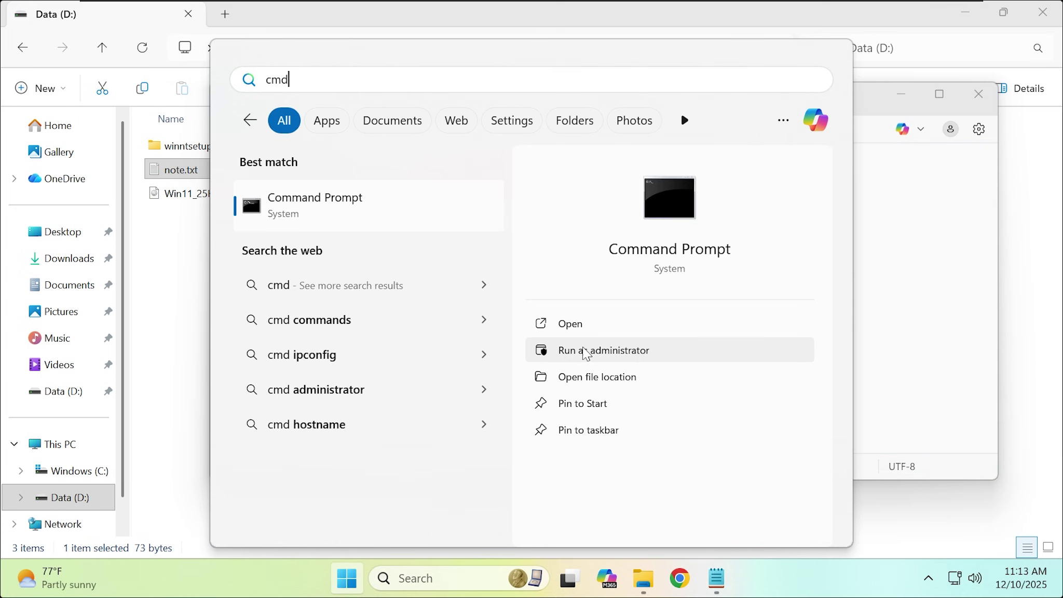
pyautogui.click(587, 355)
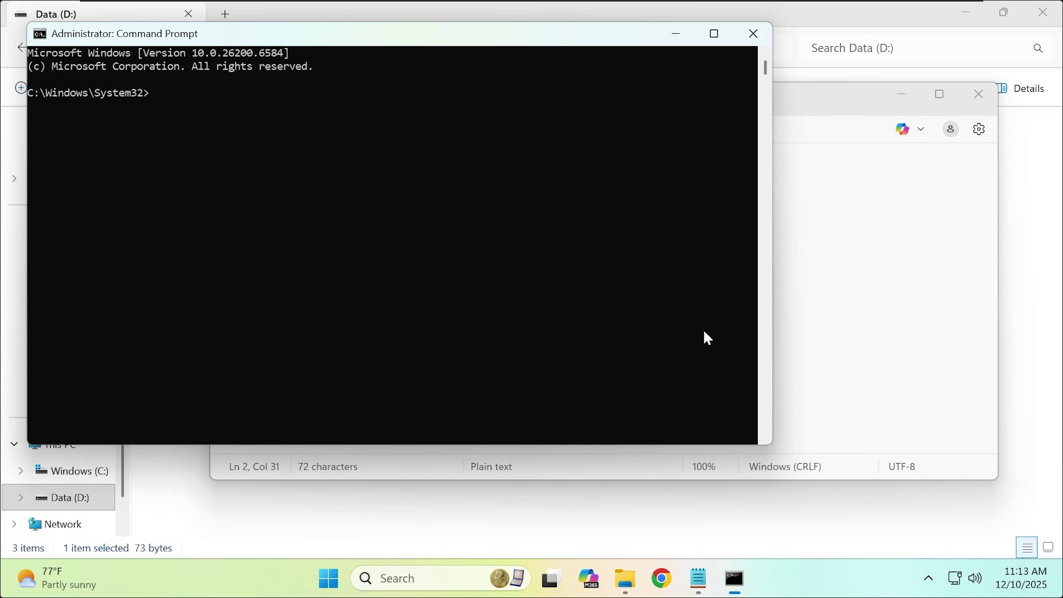
pyautogui.hotkey('alt', 'Tab')
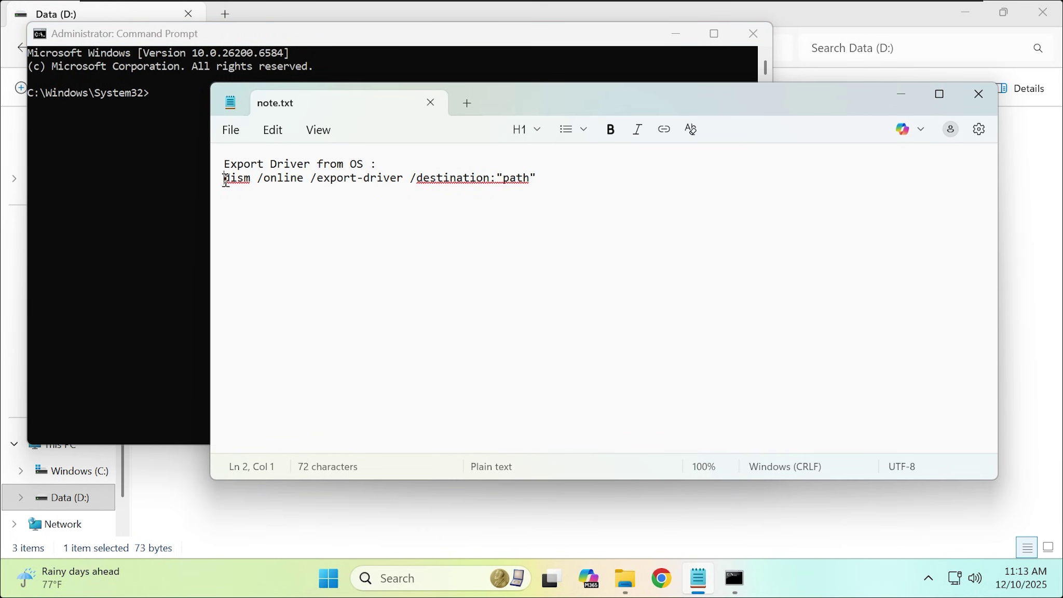
# Copy the dism export-driver line from the note and paste it at the administrator prompt.
pyautogui.moveTo(225, 179); pyautogui.dragTo(524, 182)
pyautogui.click(105, 201)
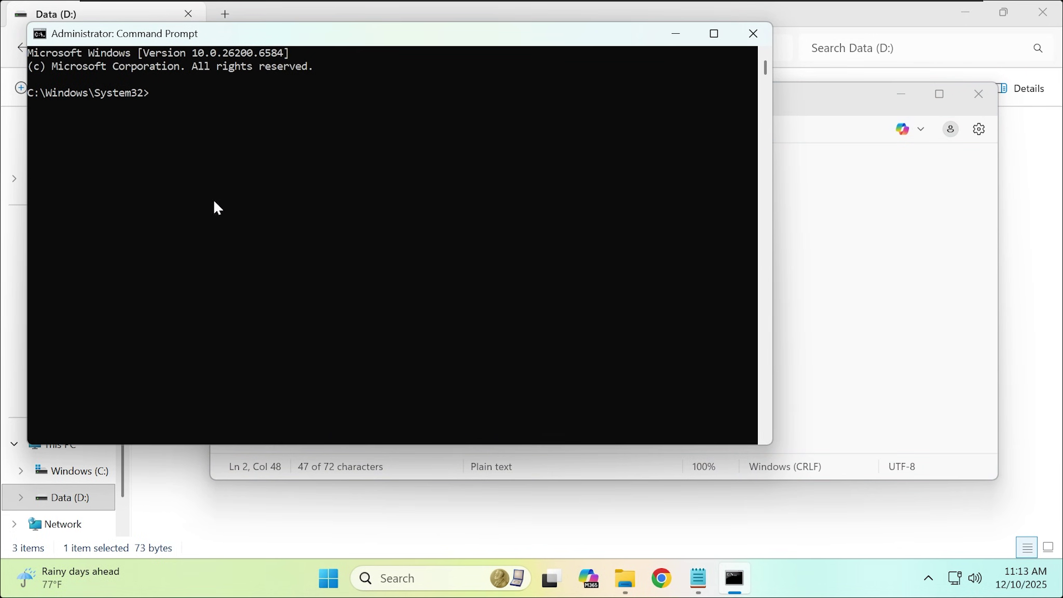
pyautogui.rightClick(214, 203)
pyautogui.keyDown('ctrl'); pyautogui.scroll(2, 458, 239); pyautogui.keyUp('ctrl')
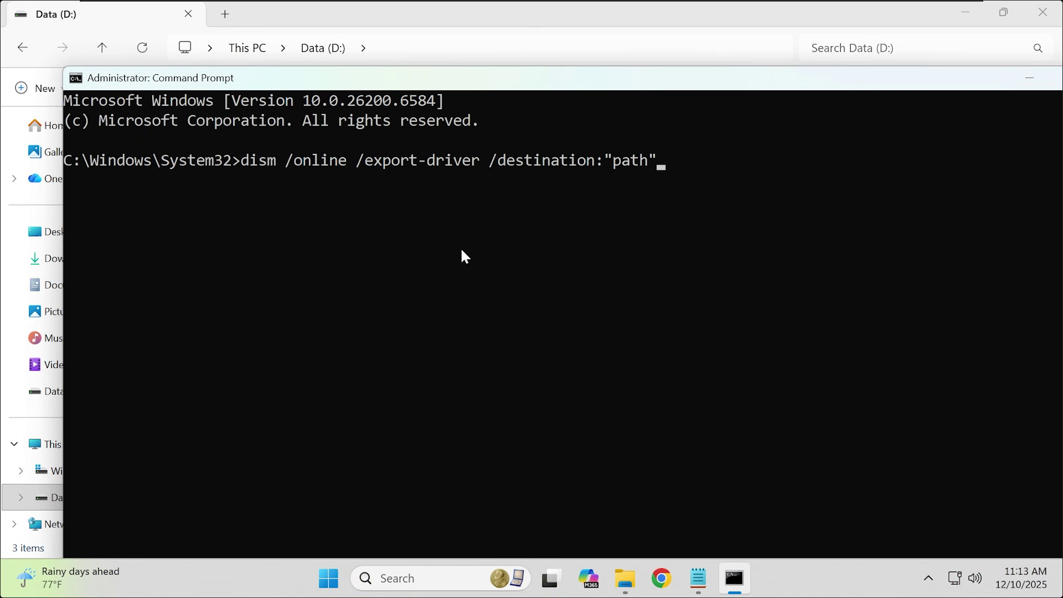
# Mark the path placeholder in the command, then create a new folder named drivers on D:.
pyautogui.moveTo(663, 162); pyautogui.dragTo(625, 162)
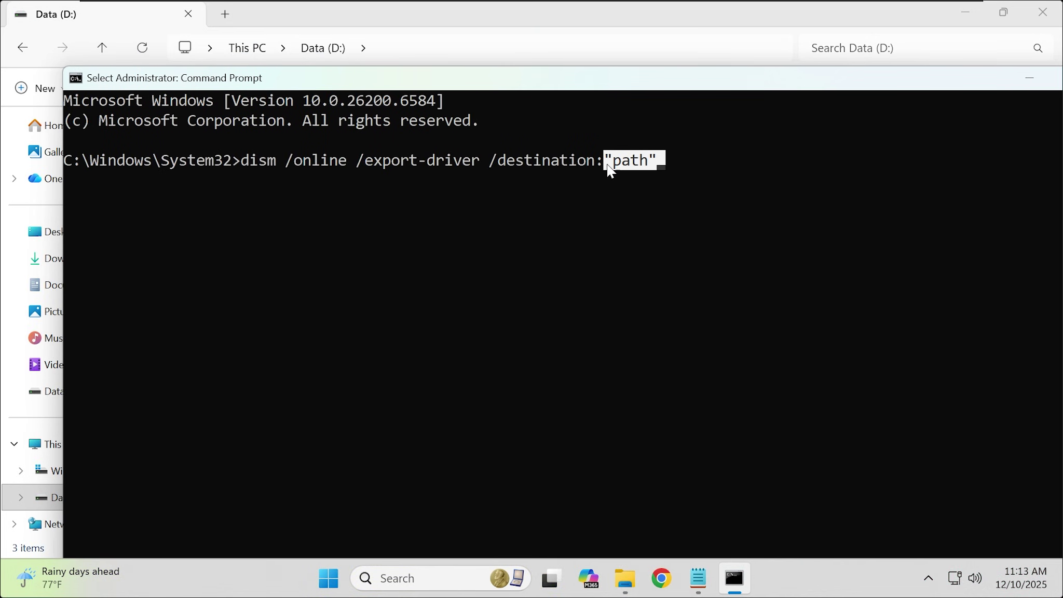
pyautogui.click(491, 54)
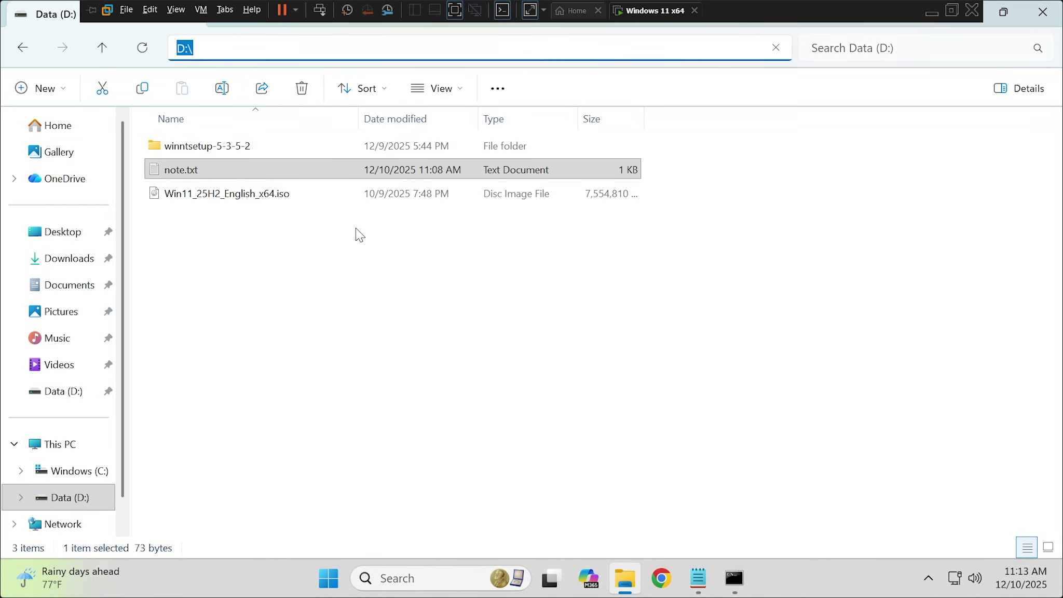
pyautogui.click(357, 277)
pyautogui.rightClick(353, 274)
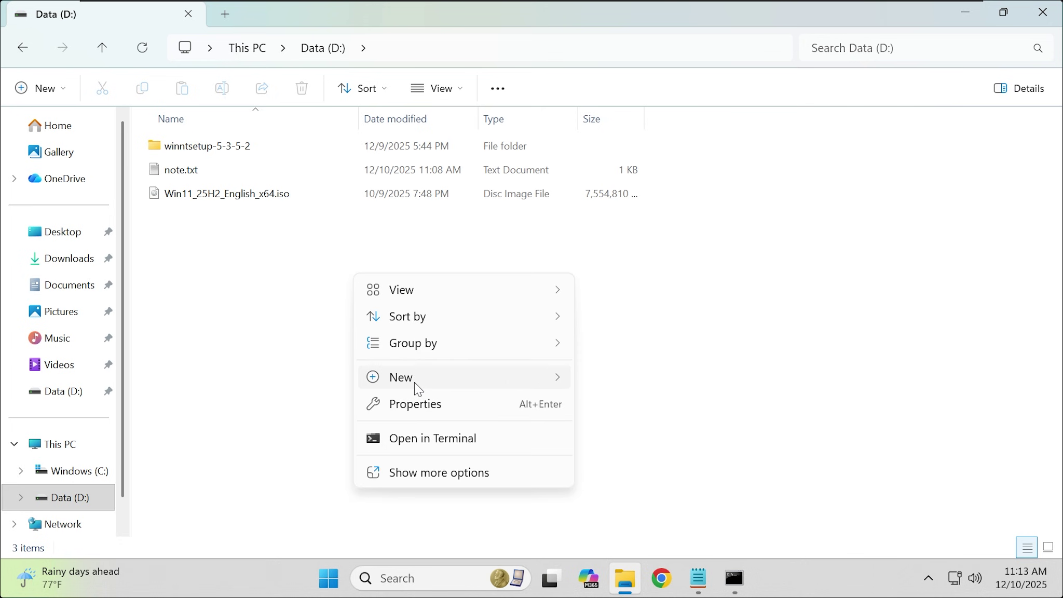
pyautogui.moveTo(415, 383)
pyautogui.click(612, 385)
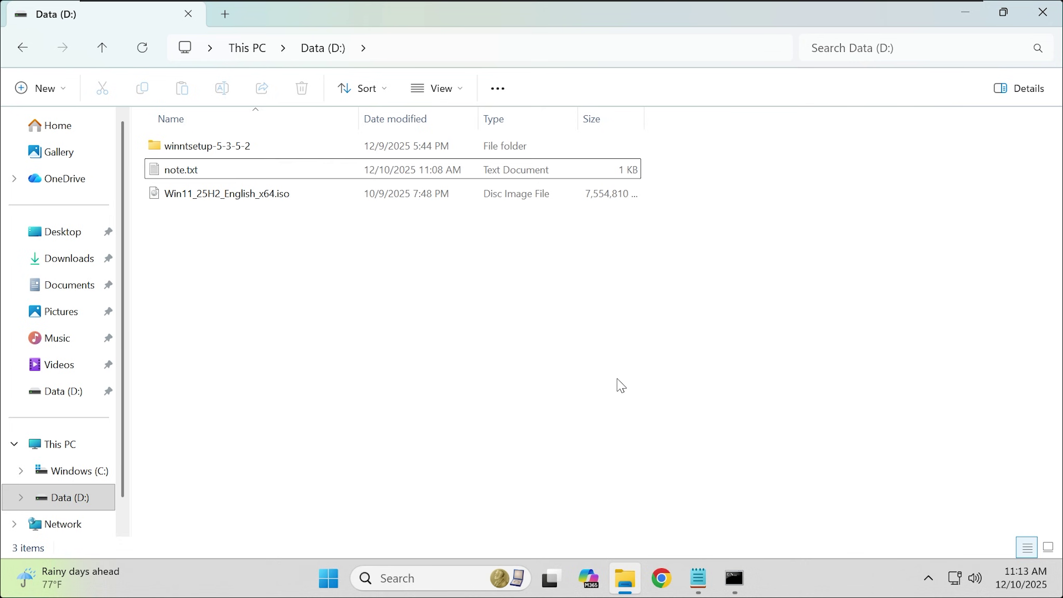
pyautogui.write('drivers')
pyautogui.press('Return')
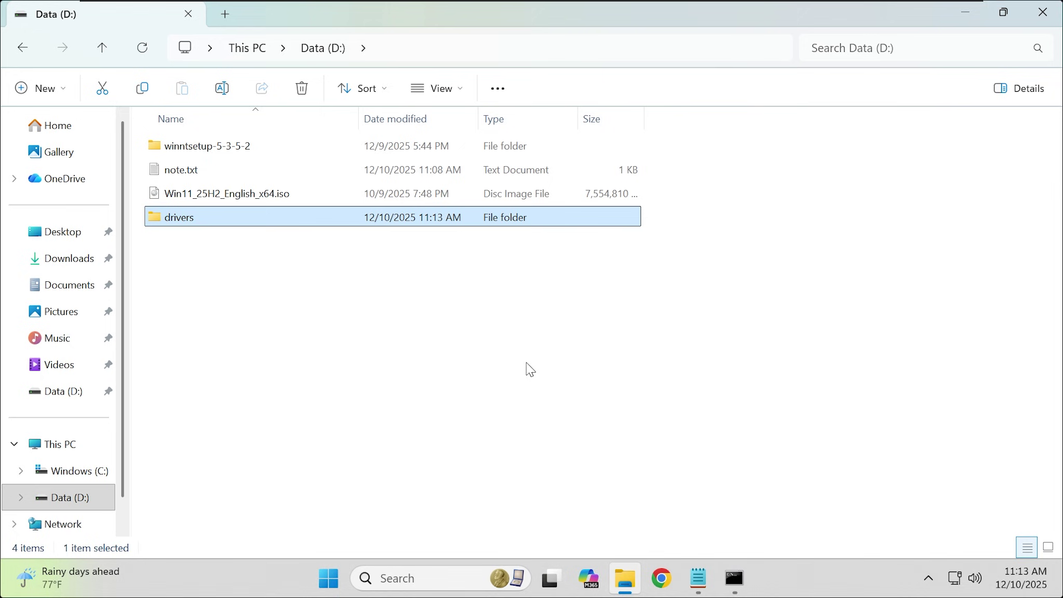
# Open the drivers folder and copy its D:\drivers path from the address bar.
pyautogui.doubleClick(179, 217)
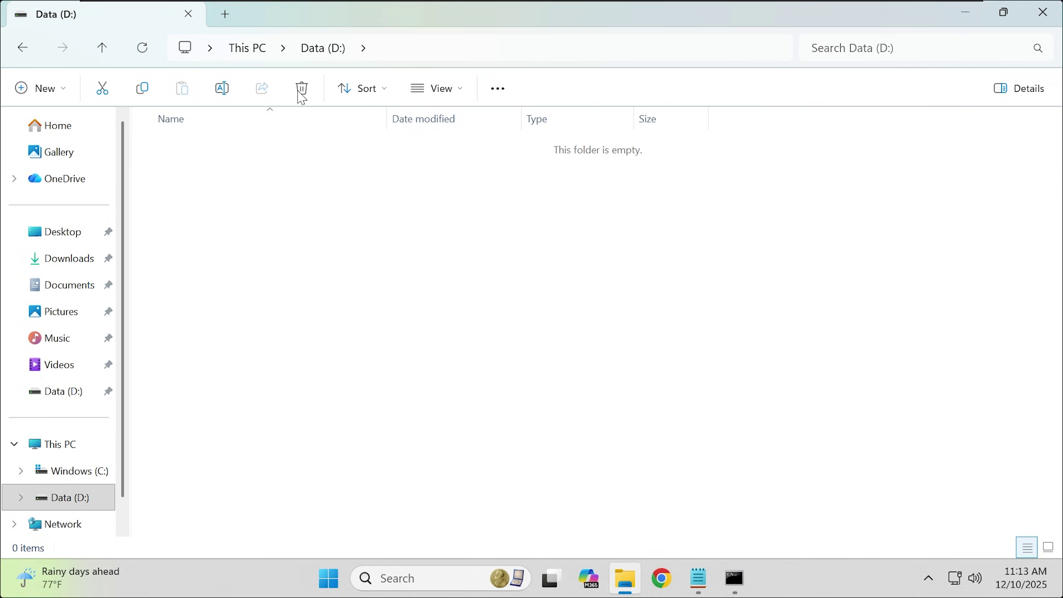
pyautogui.click(441, 48)
pyautogui.rightClick(217, 51)
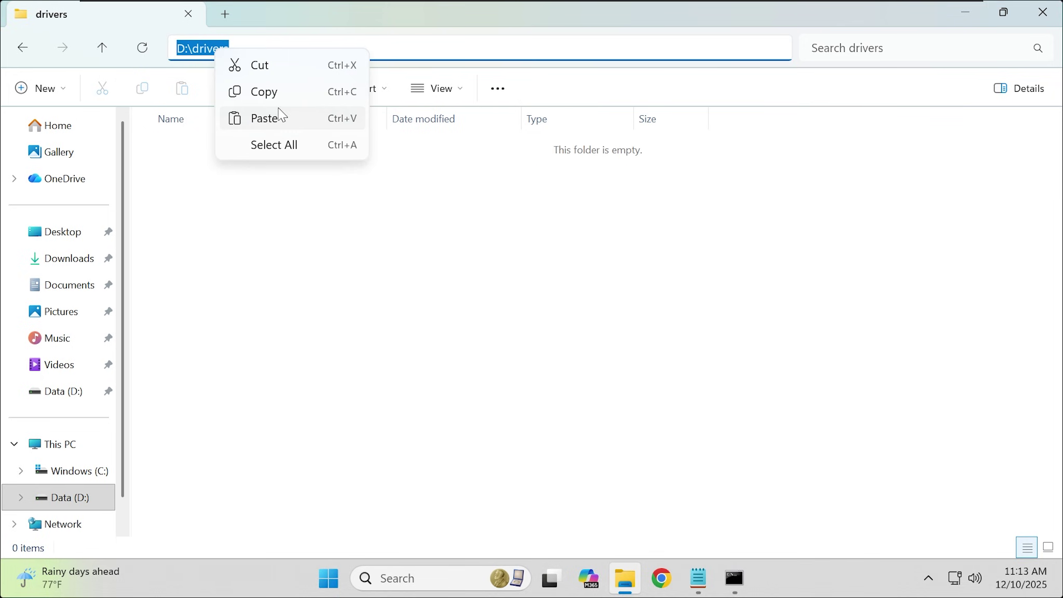
pyautogui.click(269, 92)
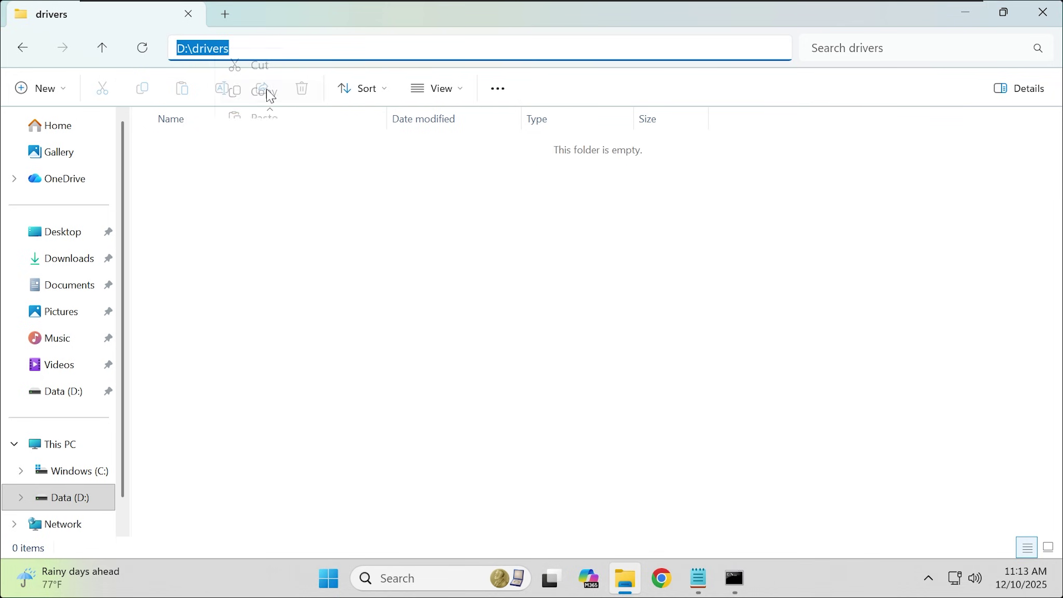
# Replace the placeholder with D:\drivers and run the dism driver export.
pyautogui.click(746, 585)
pyautogui.press('BackSpace')
pyautogui.press('BackSpace')
pyautogui.press('BackSpace')
pyautogui.press('BackSpace')
pyautogui.press('BackSpace')
pyautogui.press('BackSpace')
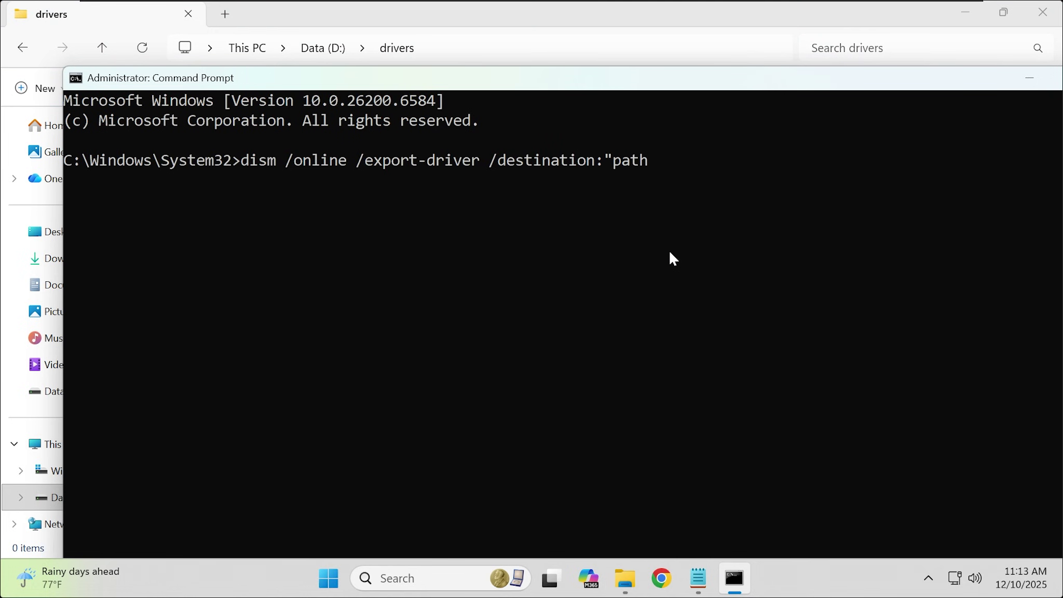
pyautogui.hotkey('ctrl', 'v')
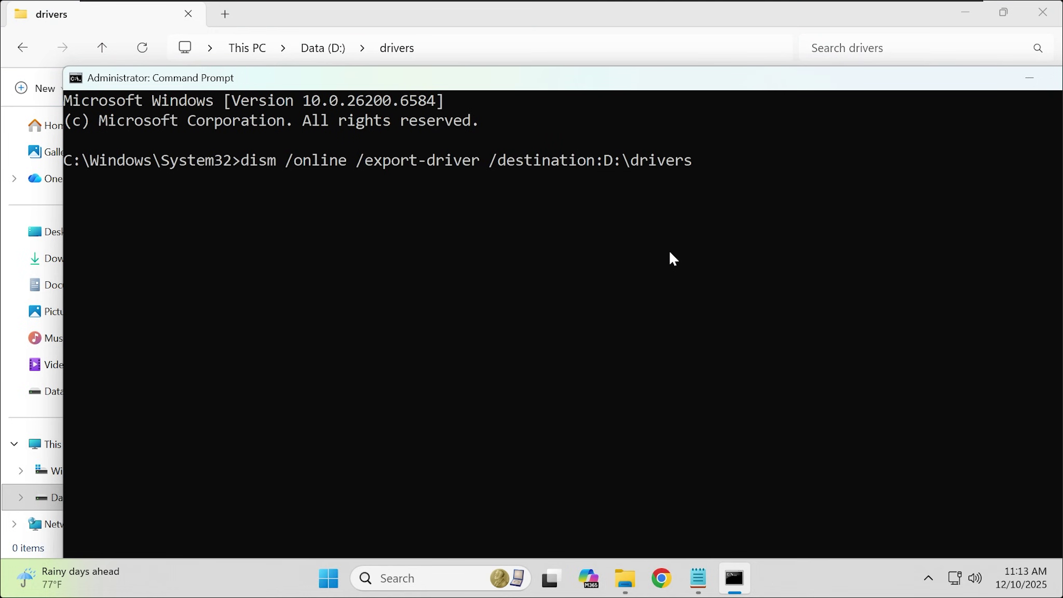
pyautogui.press('Return')
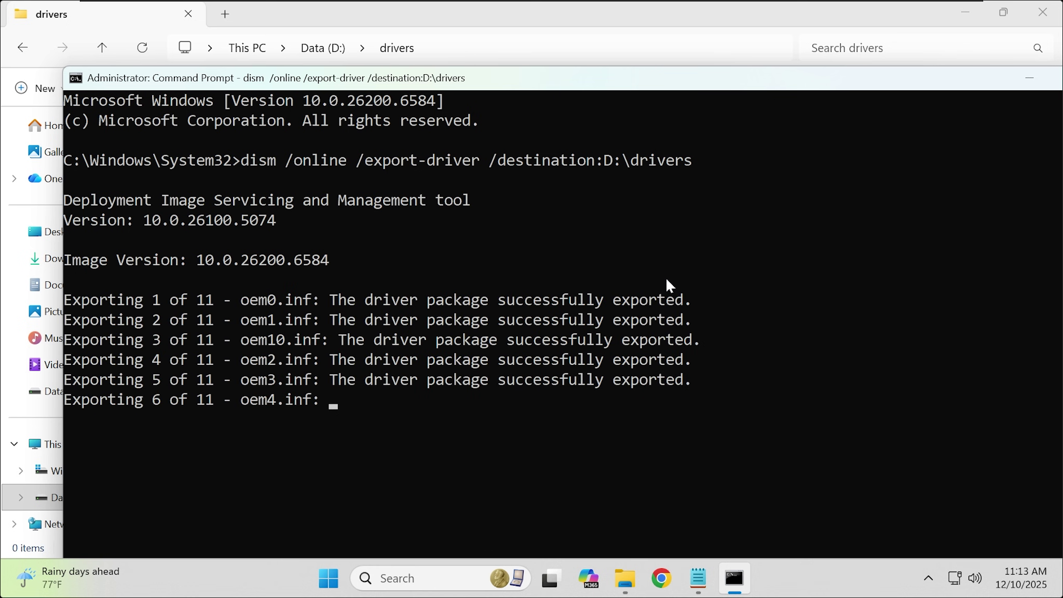
# Select the 'operation completed successfully' line in the console output.
pyautogui.scroll(-5, 665, 277)
pyautogui.scroll(3, 358, 358)
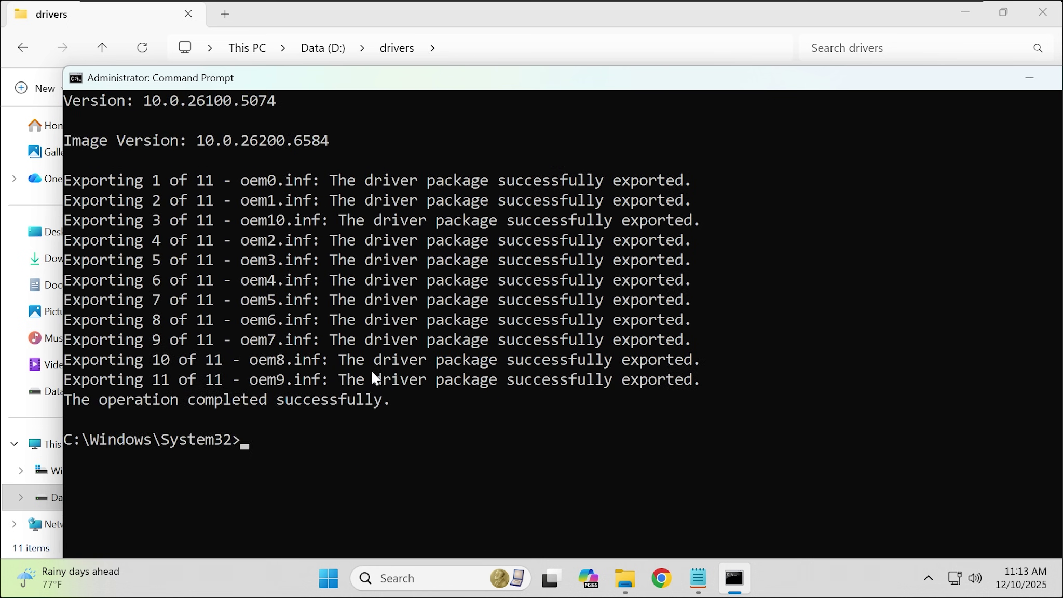
pyautogui.moveTo(390, 402); pyautogui.dragTo(160, 405)
pyautogui.moveTo(75, 410); pyautogui.dragTo(63, 404)
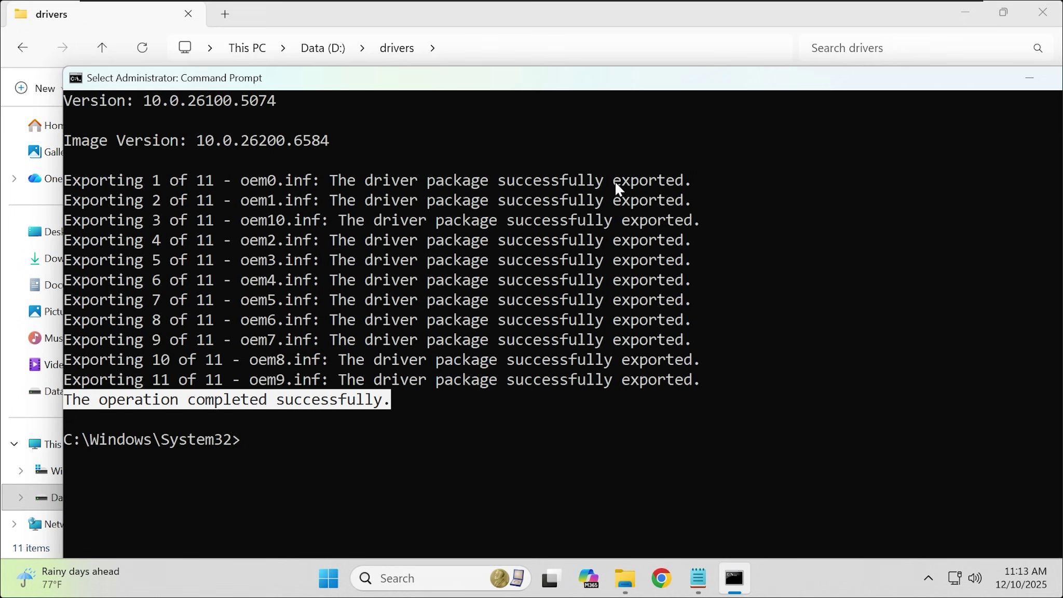
# Close Command Prompt and review the 11 exported driver folders in D:\drivers.
pyautogui.click(1032, 72)
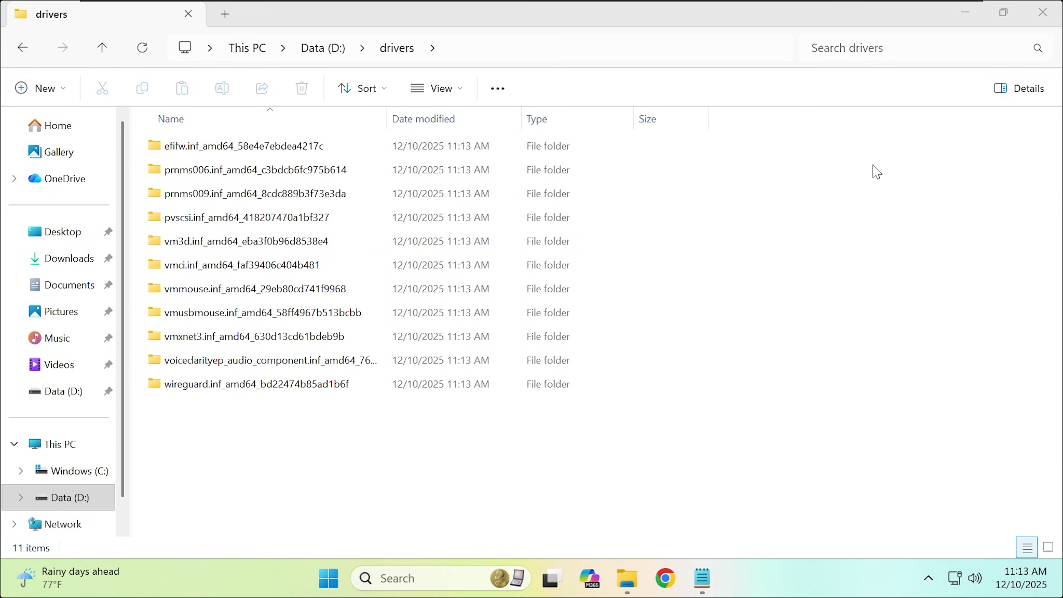
pyautogui.moveTo(450, 472); pyautogui.dragTo(303, 131)
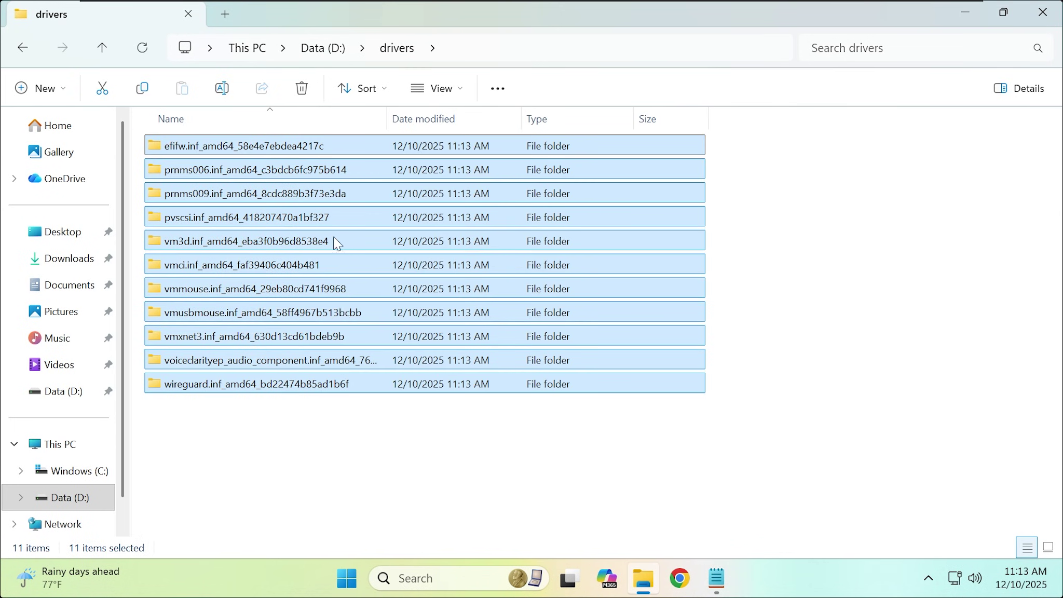
pyautogui.click(303, 459)
# Look at WinNTSetup_x64.exe in winntsetup-5-3-5-2, then return to D: and select the Windows 11 ISO.
pyautogui.click(323, 48)
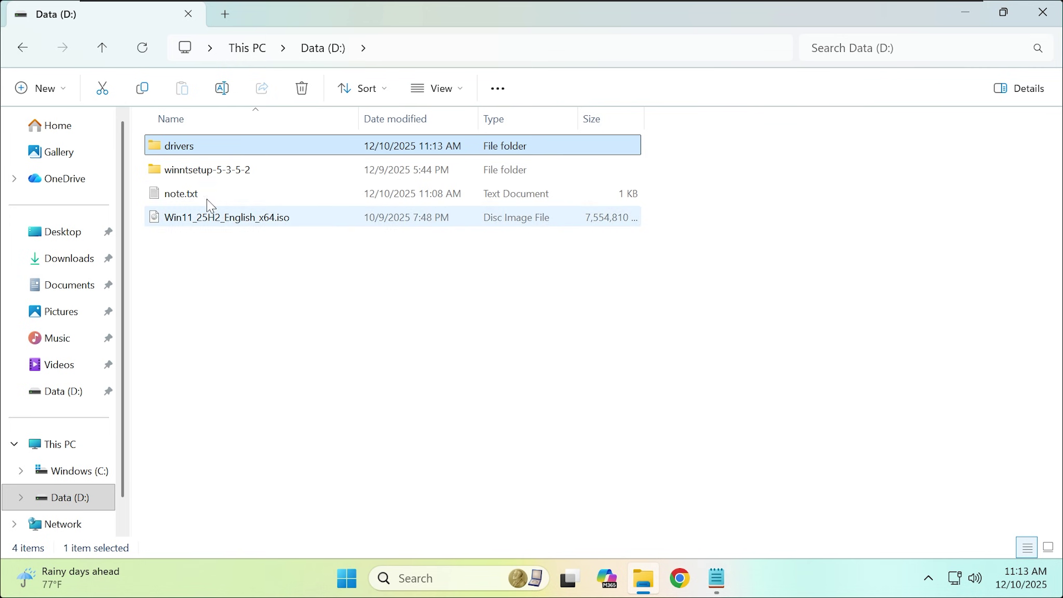
pyautogui.doubleClick(256, 170)
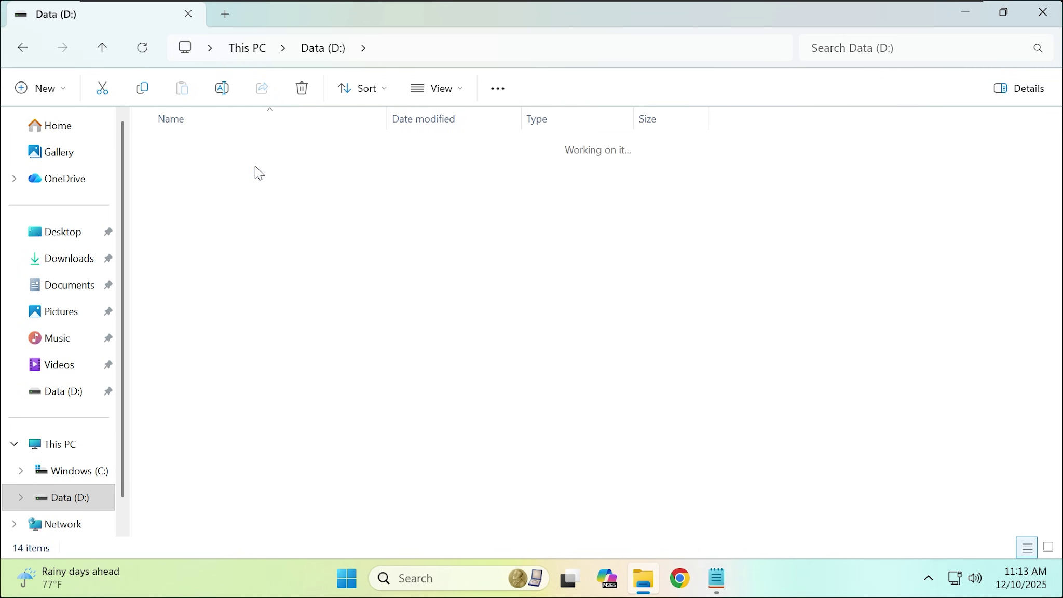
pyautogui.click(203, 457)
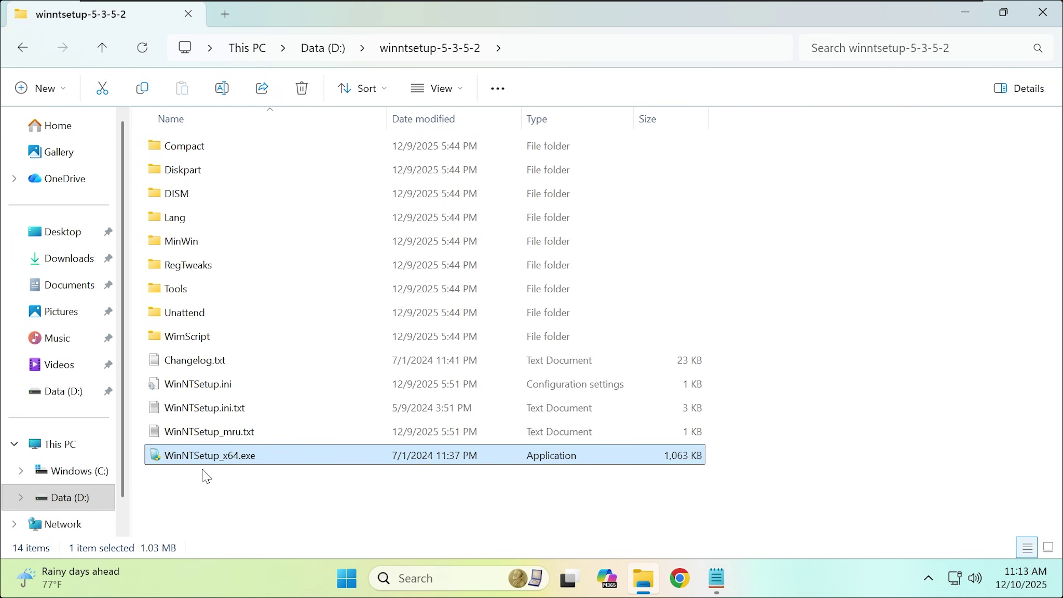
pyautogui.click(23, 49)
pyautogui.click(228, 220)
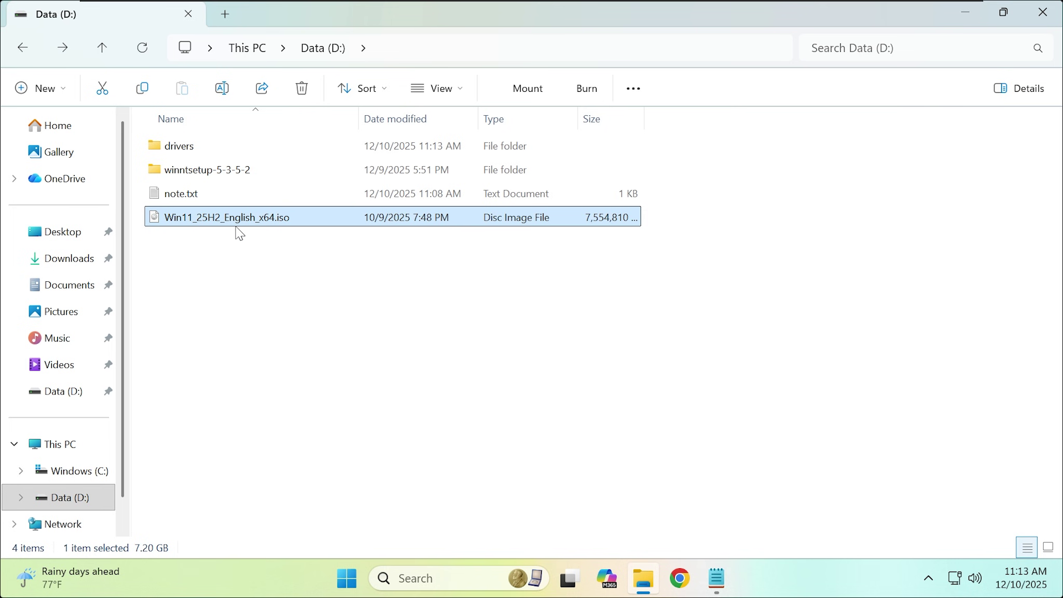
# Restart into recovery and open Troubleshoot > Advanced options > Command Prompt.
pyautogui.click(347, 578)
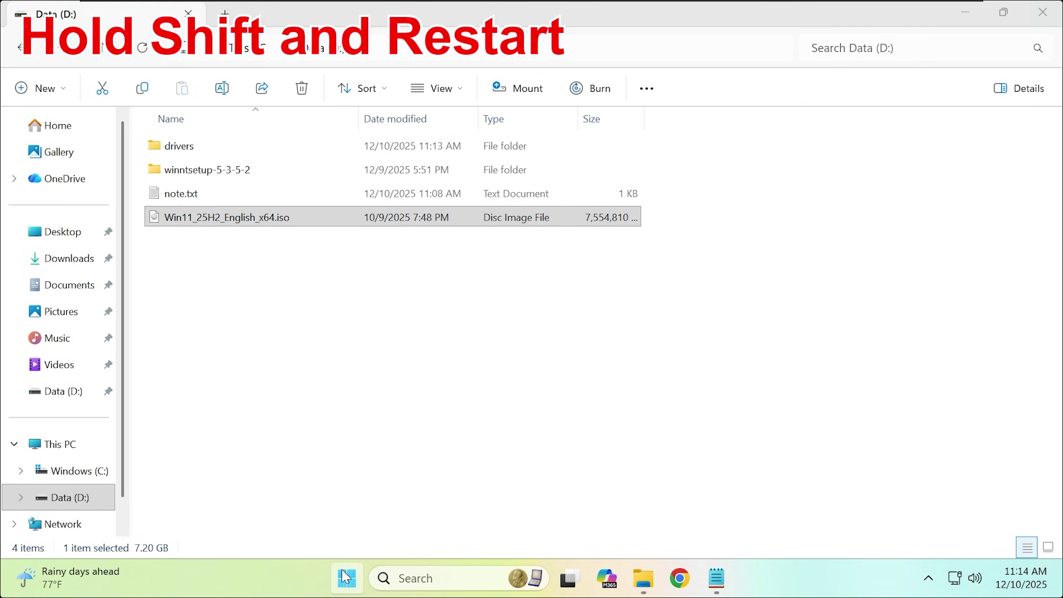
pyautogui.click(737, 522)
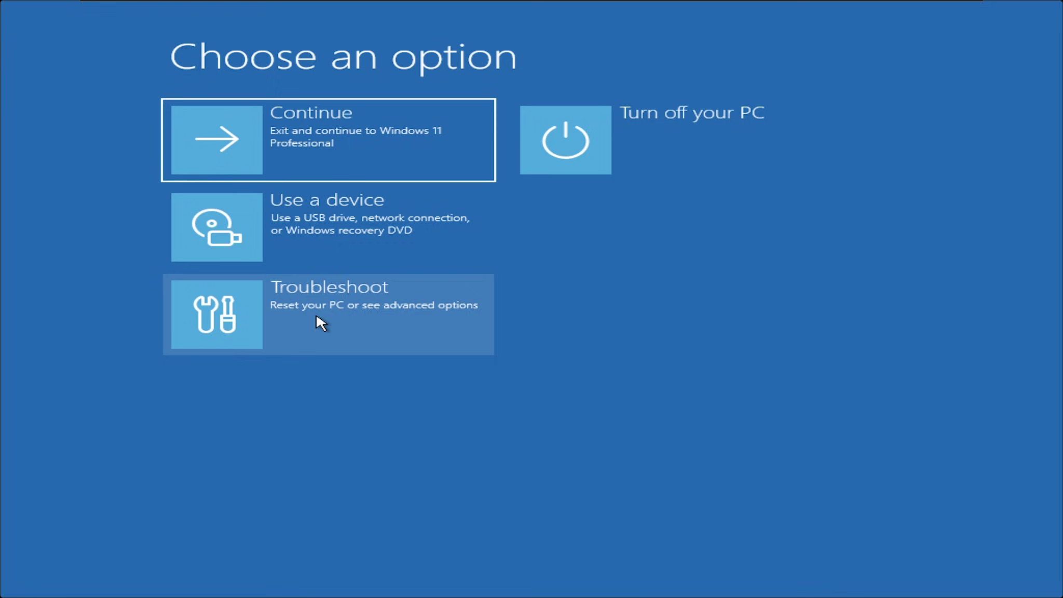
pyautogui.click(332, 322)
pyautogui.click(329, 318)
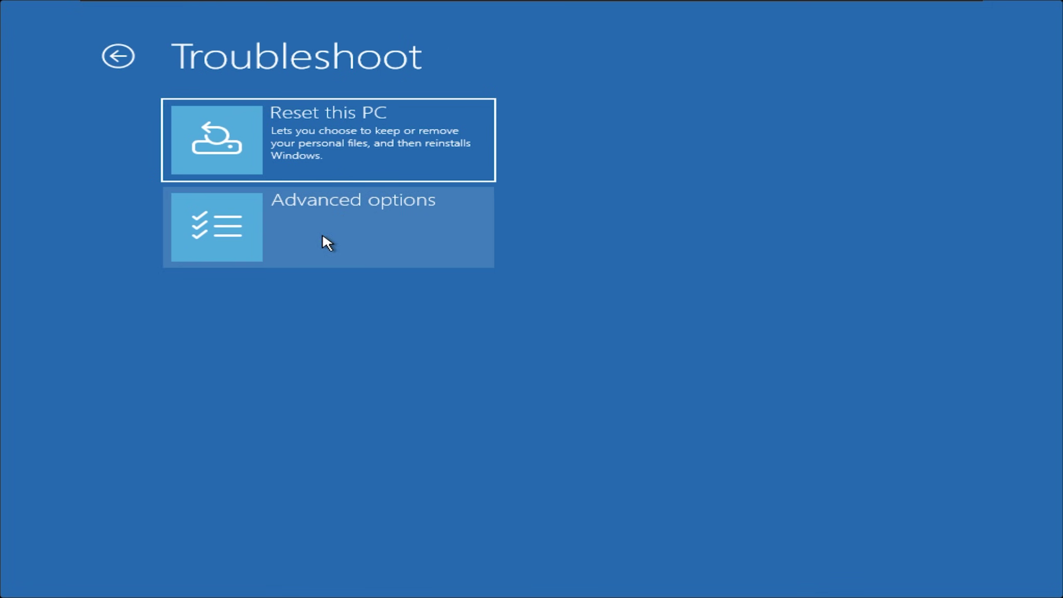
pyautogui.click(322, 242)
pyautogui.click(408, 308)
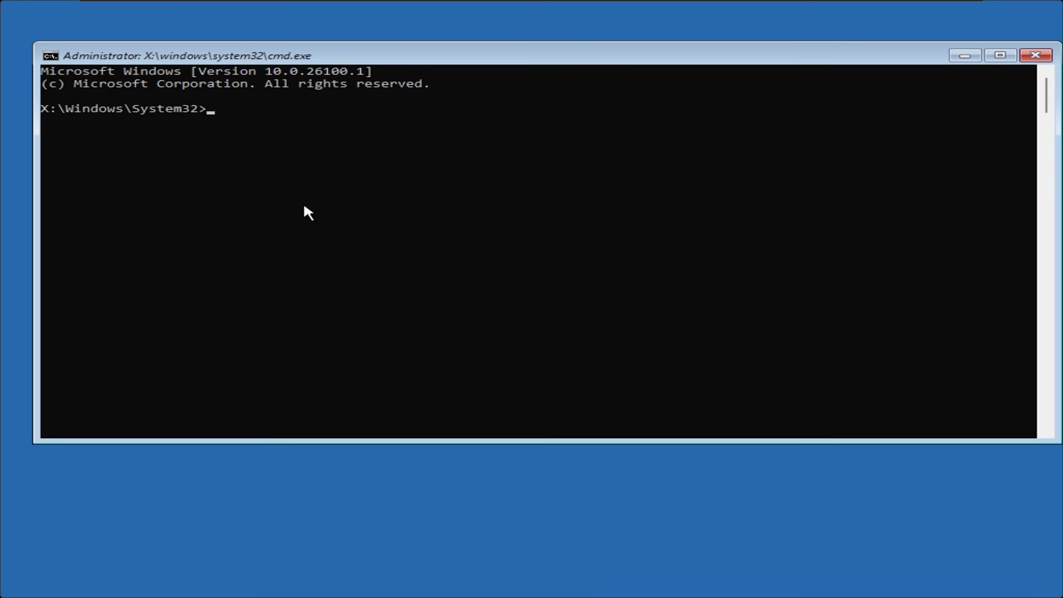
pyautogui.click(303, 203)
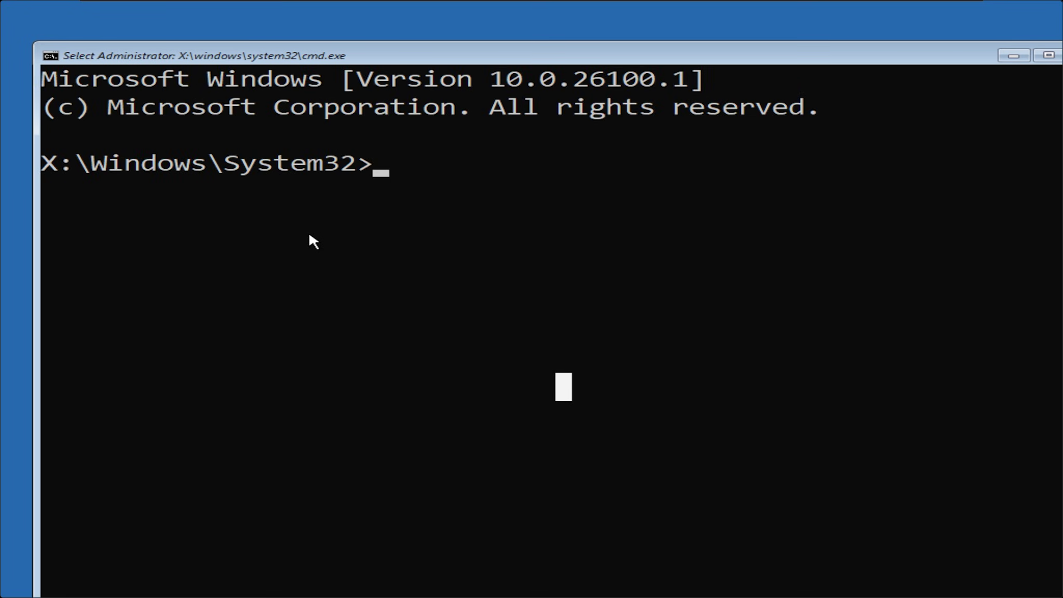
# Start Notepad from the recovery prompt and open its File Open dialog showing All Files.
pyautogui.write('notepad')
pyautogui.press('Return')
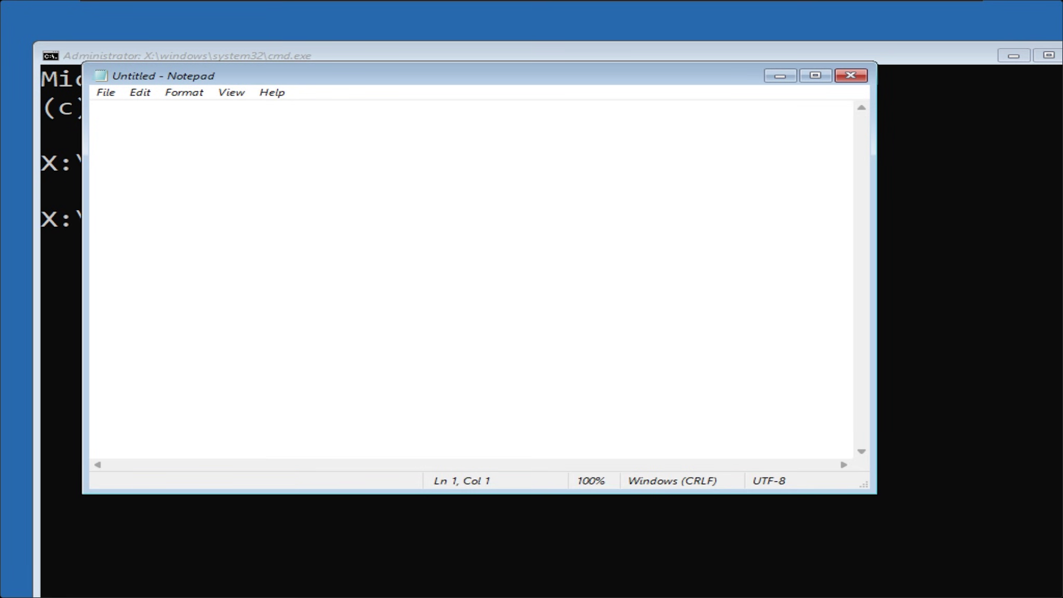
pyautogui.click(106, 95)
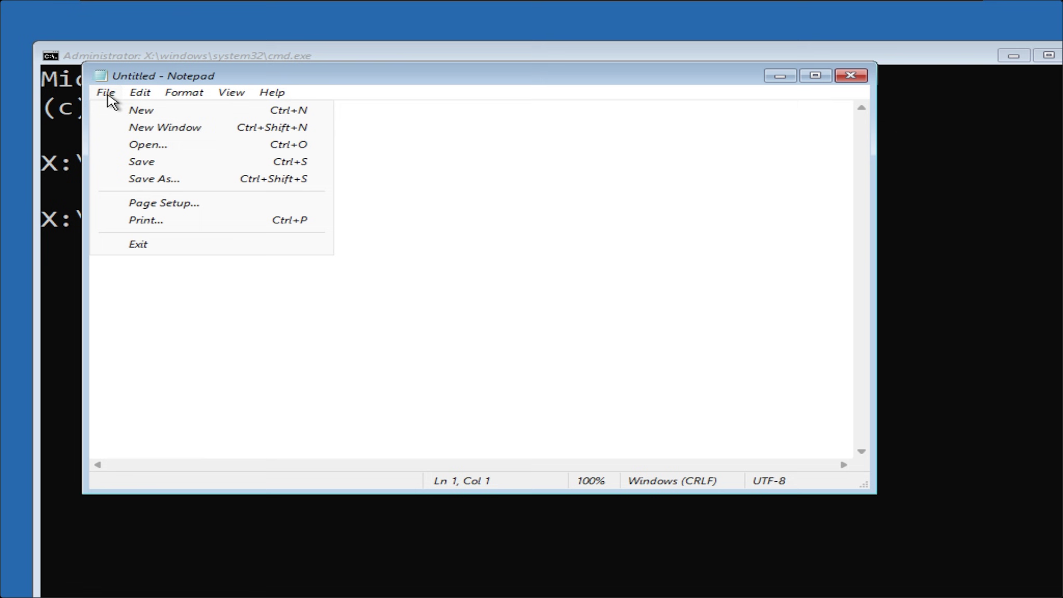
pyautogui.click(151, 150)
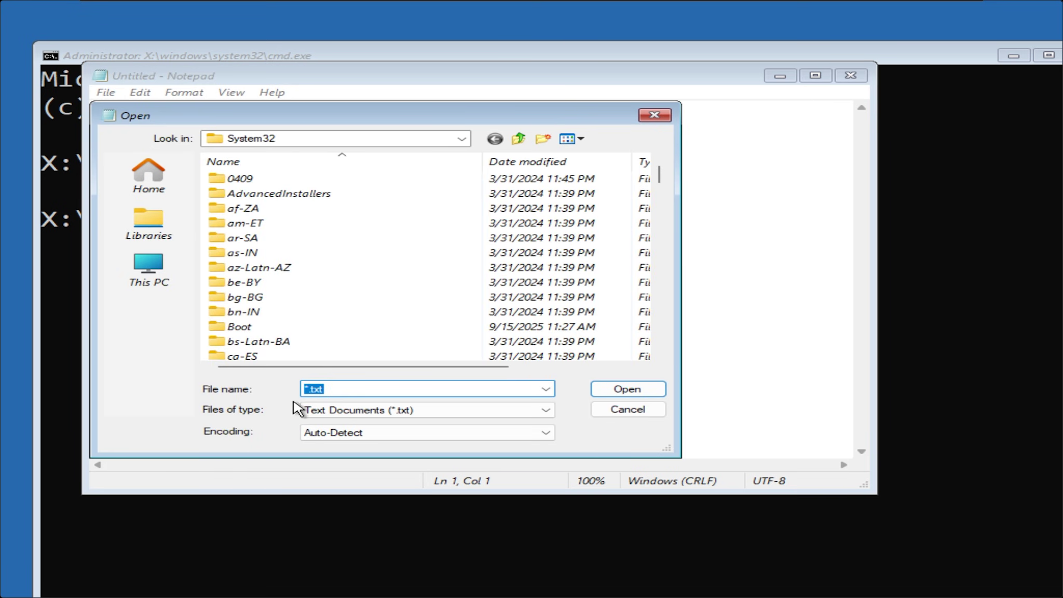
pyautogui.click(314, 411)
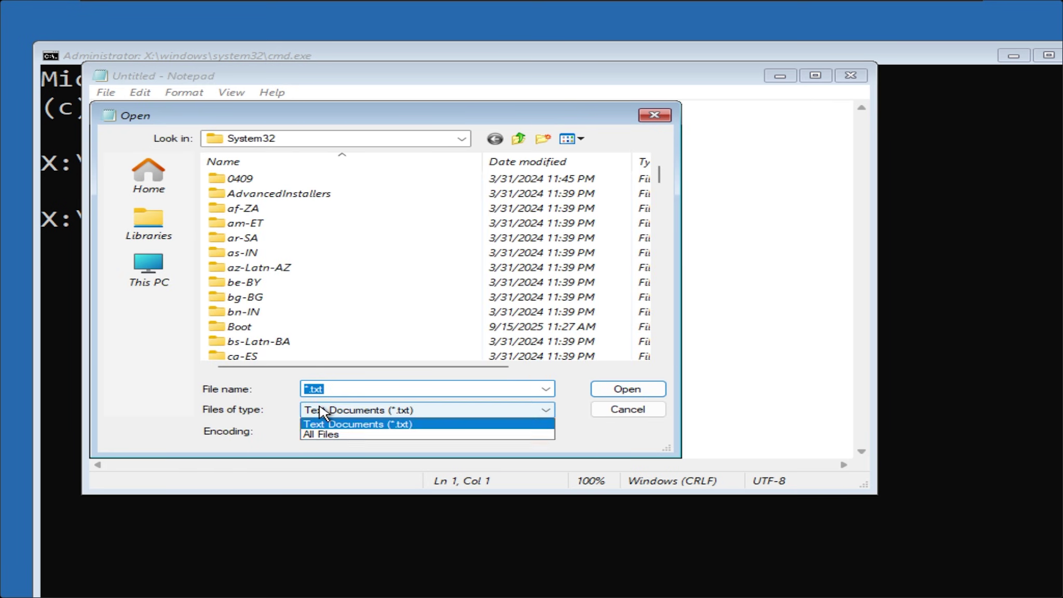
pyautogui.click(316, 436)
# Browse to Data (D:)\winntsetup-5-3-5-2 and run WinNTSetup_x64 as administrator.
pyautogui.click(140, 281)
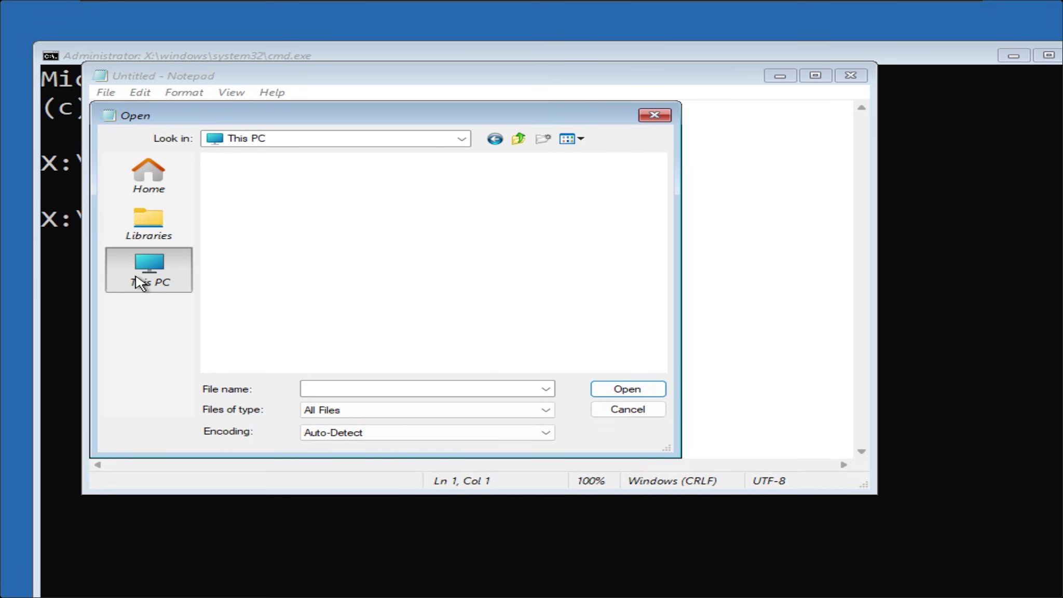
pyautogui.click(318, 240)
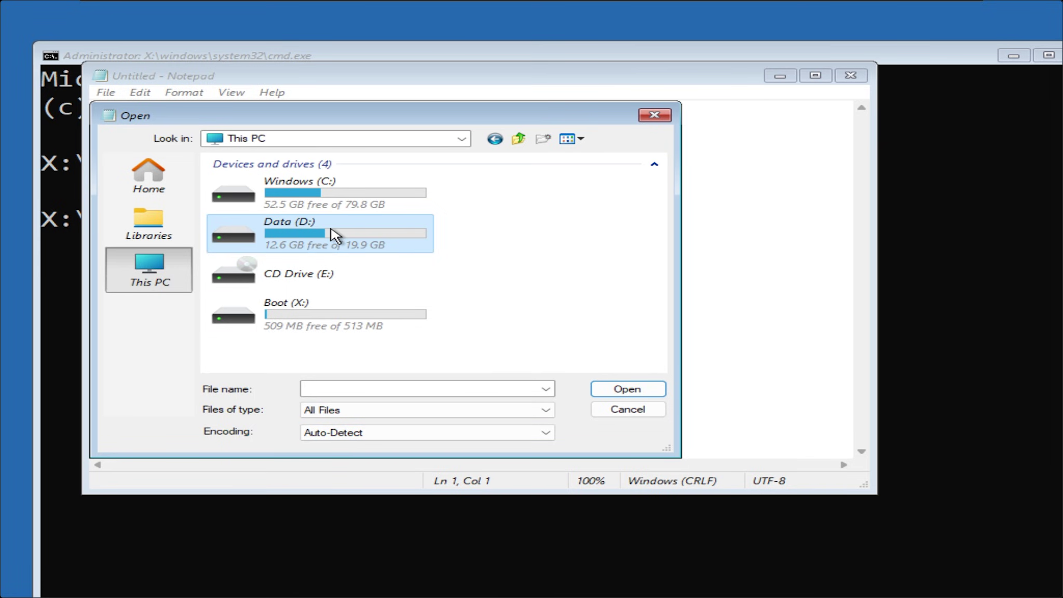
pyautogui.doubleClick(333, 235)
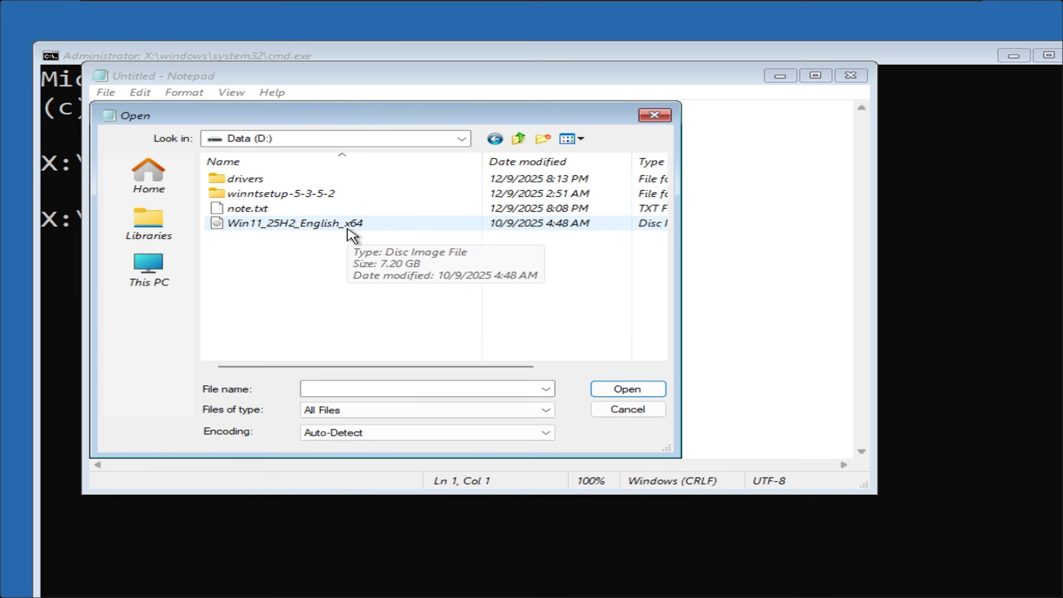
pyautogui.click(287, 194)
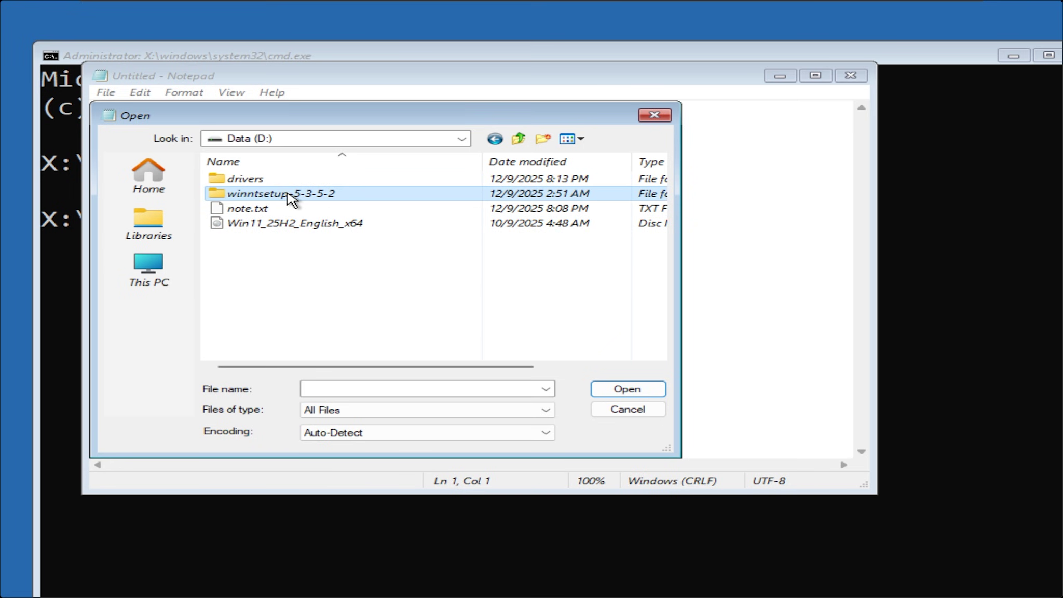
pyautogui.doubleClick(288, 194)
pyautogui.scroll(-1, 296, 223)
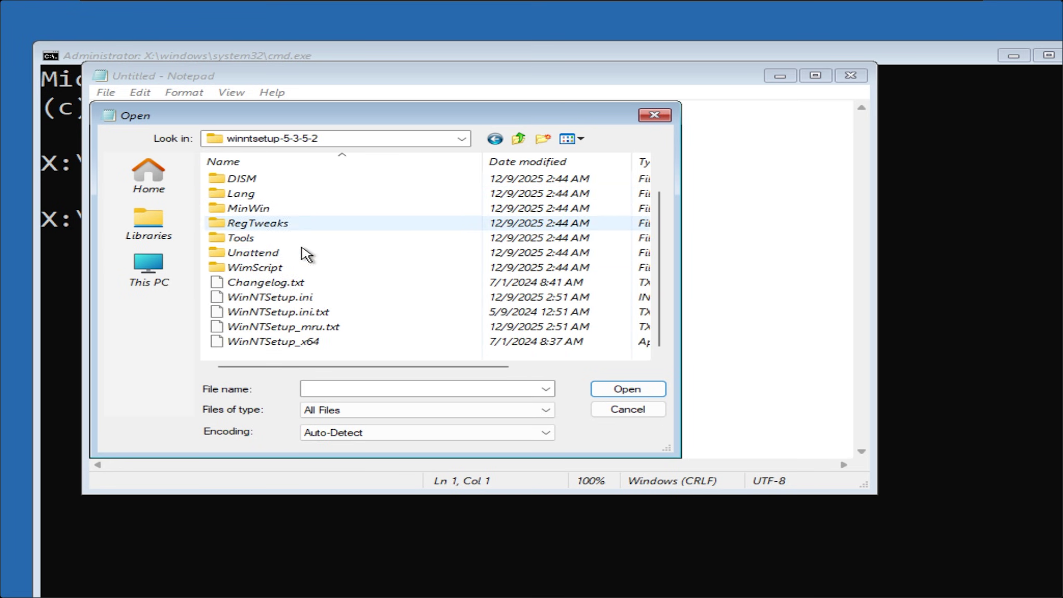
pyautogui.click(298, 341)
pyautogui.rightClick(285, 343)
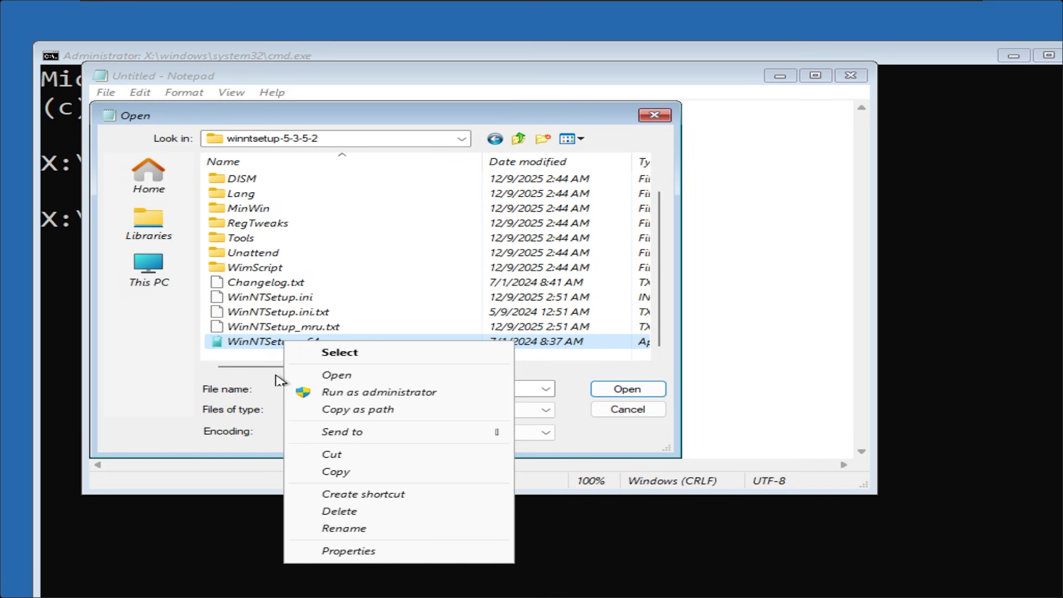
pyautogui.click(366, 392)
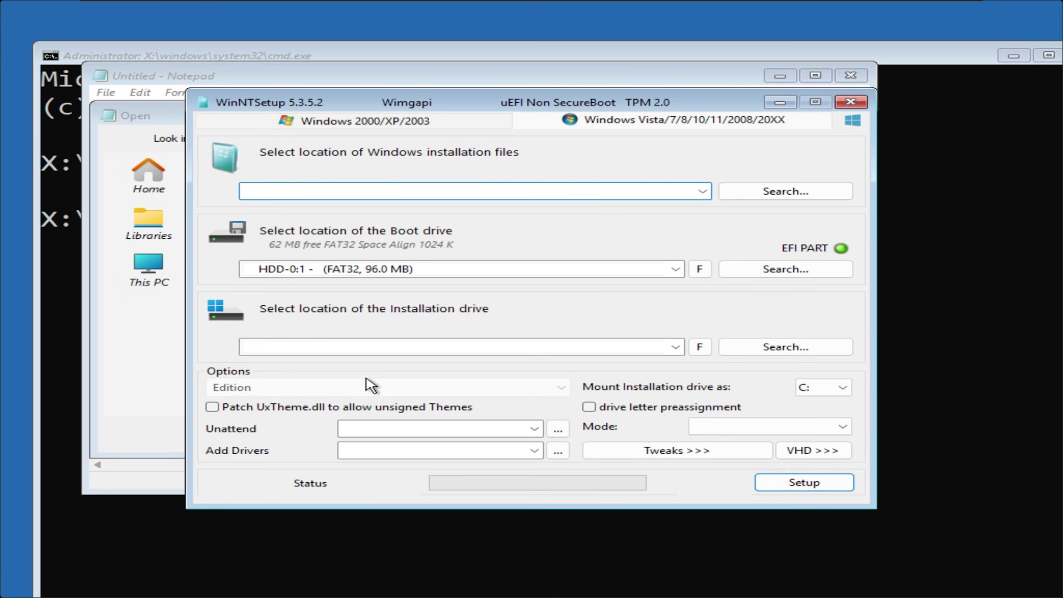
# Load D:\Win11_25H2_English_x64.iso as the source and choose the Windows 11 Pro edition.
pyautogui.click(779, 192)
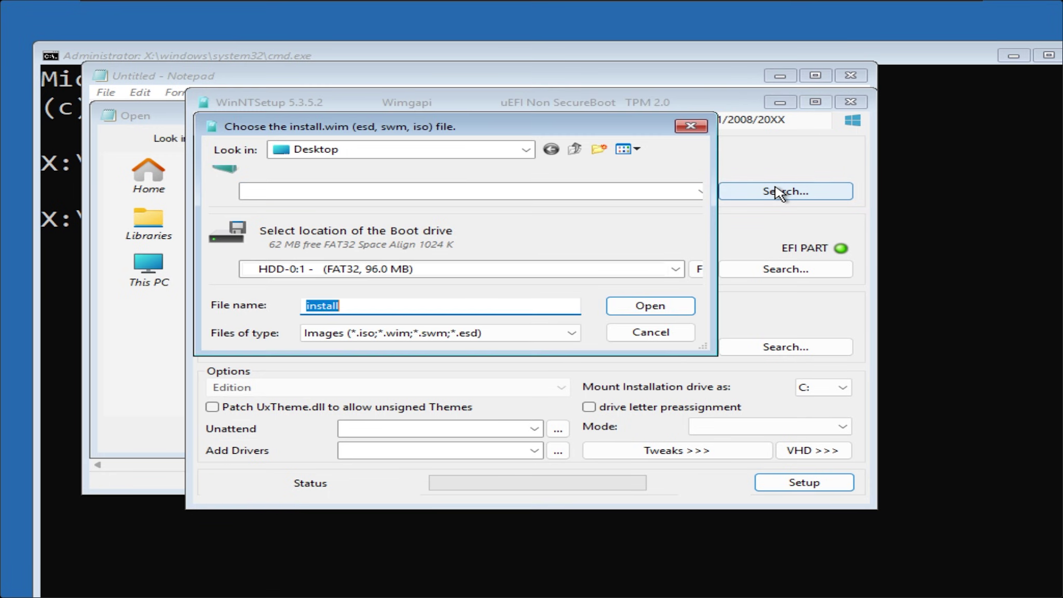
pyautogui.moveTo(717, 356); pyautogui.dragTo(859, 481)
pyautogui.scroll(-1, 565, 336)
pyautogui.doubleClick(345, 403)
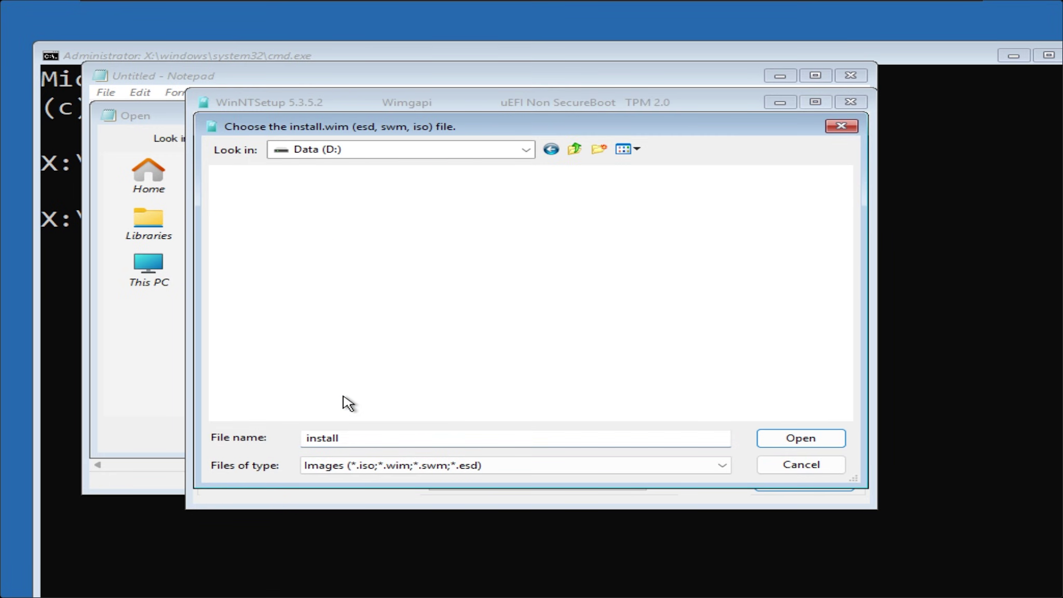
pyautogui.click(306, 227)
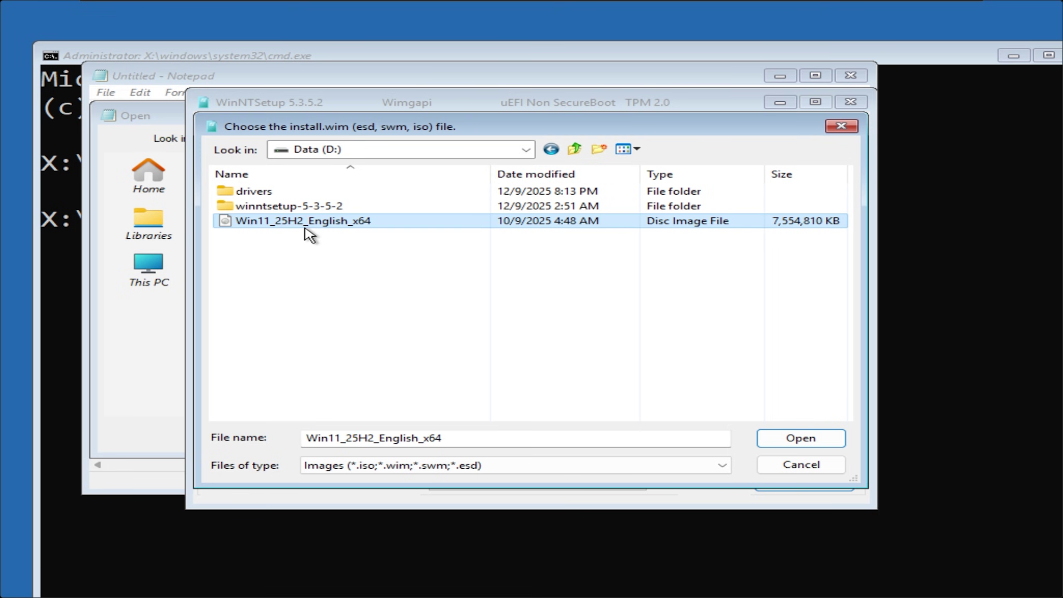
pyautogui.click(768, 438)
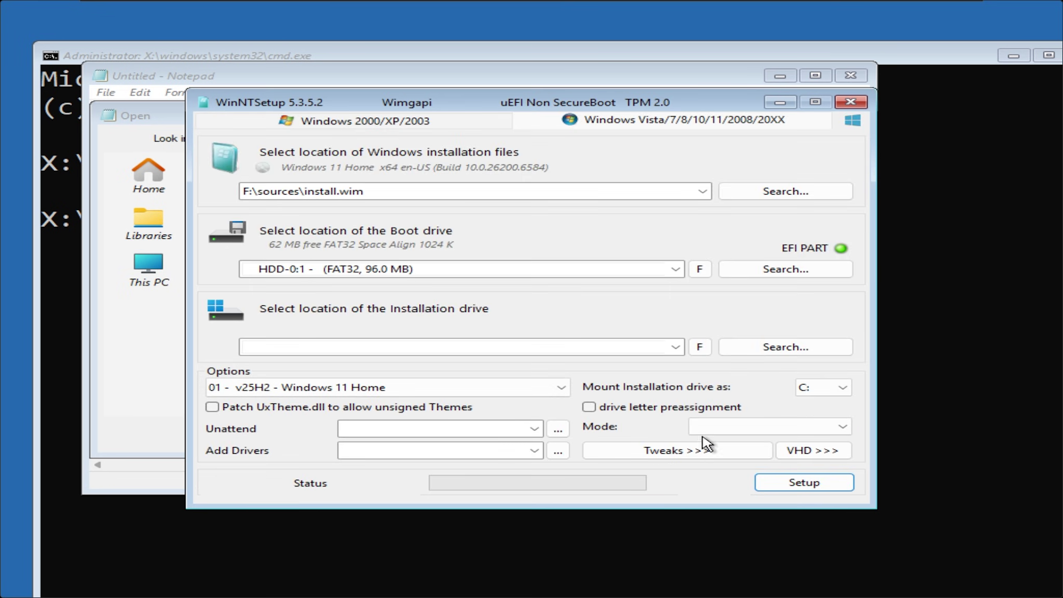
pyautogui.click(387, 391)
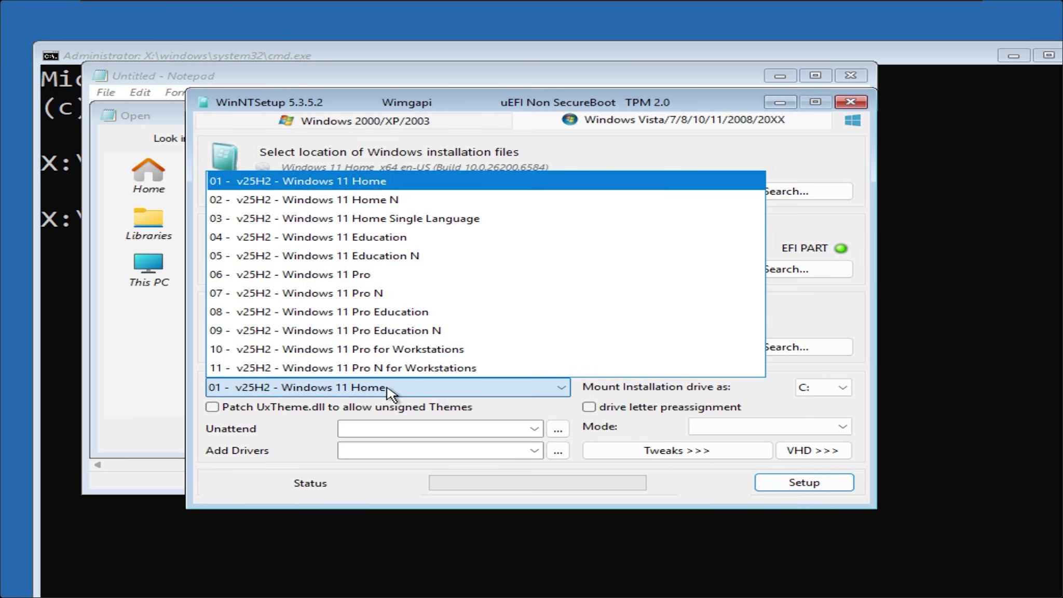
pyautogui.click(322, 275)
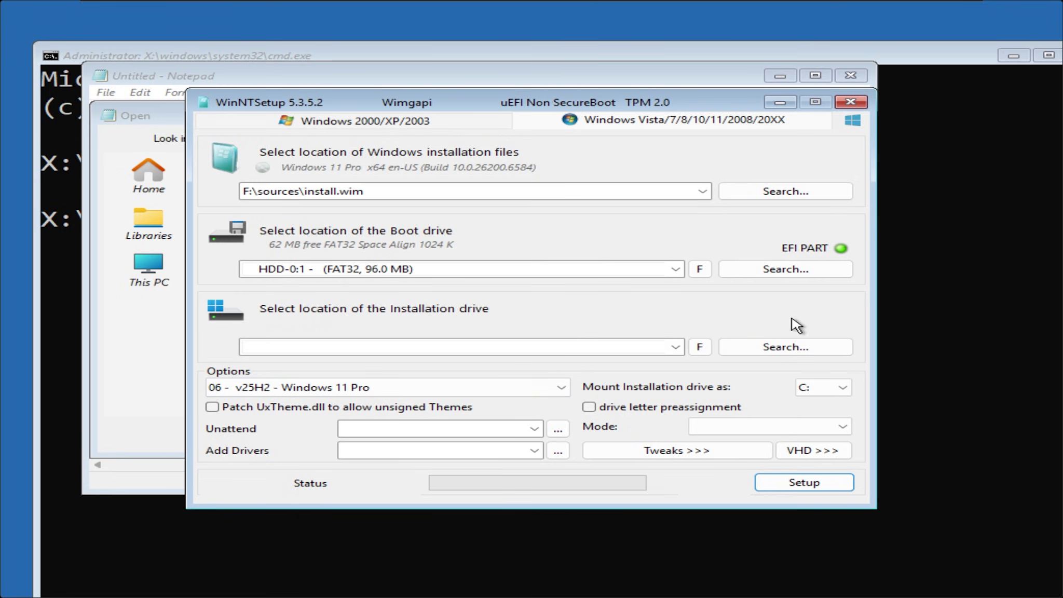
# Set Windows (C:) as the installation drive.
pyautogui.click(781, 351)
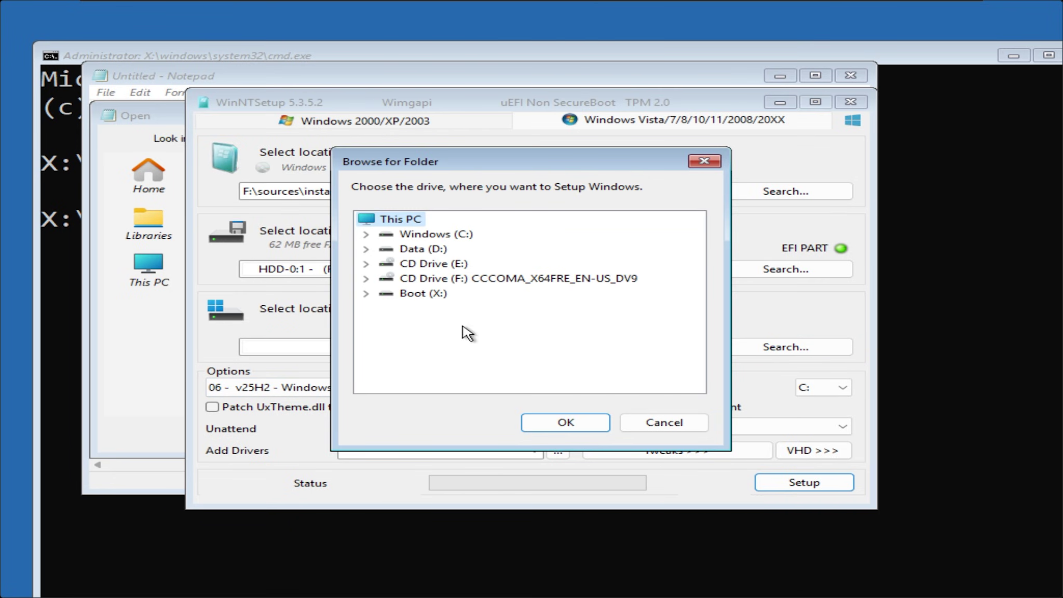
pyautogui.click(400, 235)
pyautogui.click(365, 234)
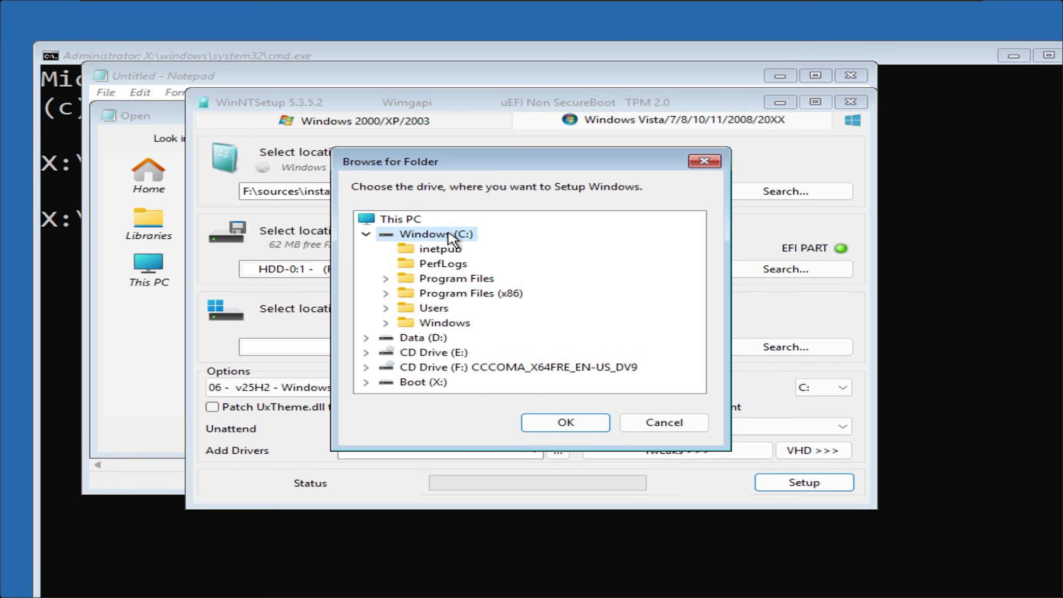
pyautogui.click(559, 422)
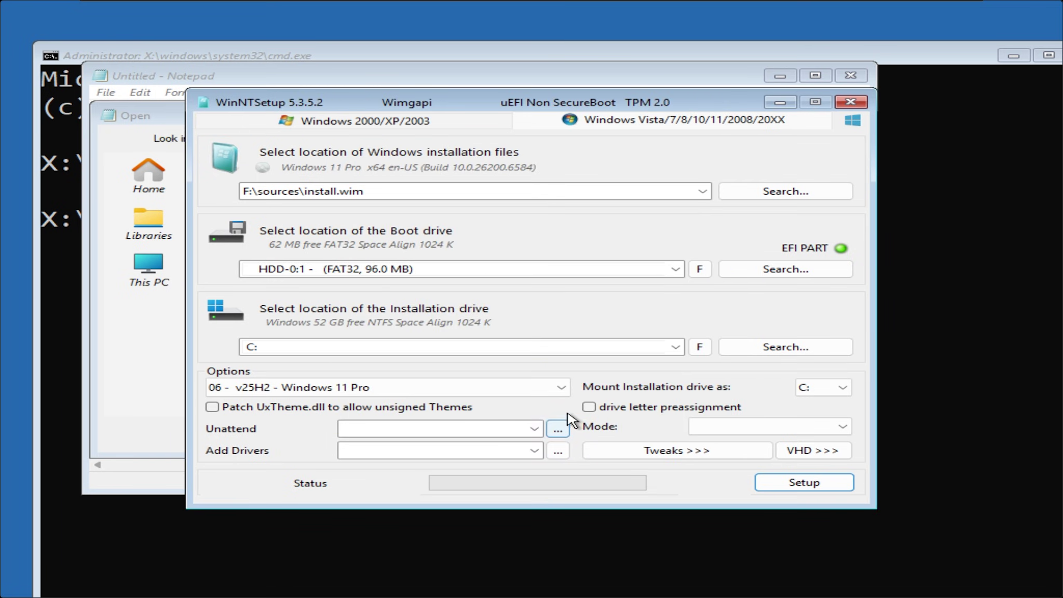
# Quick-format drive C: as NTFS, accepting the data-loss warning.
pyautogui.click(700, 347)
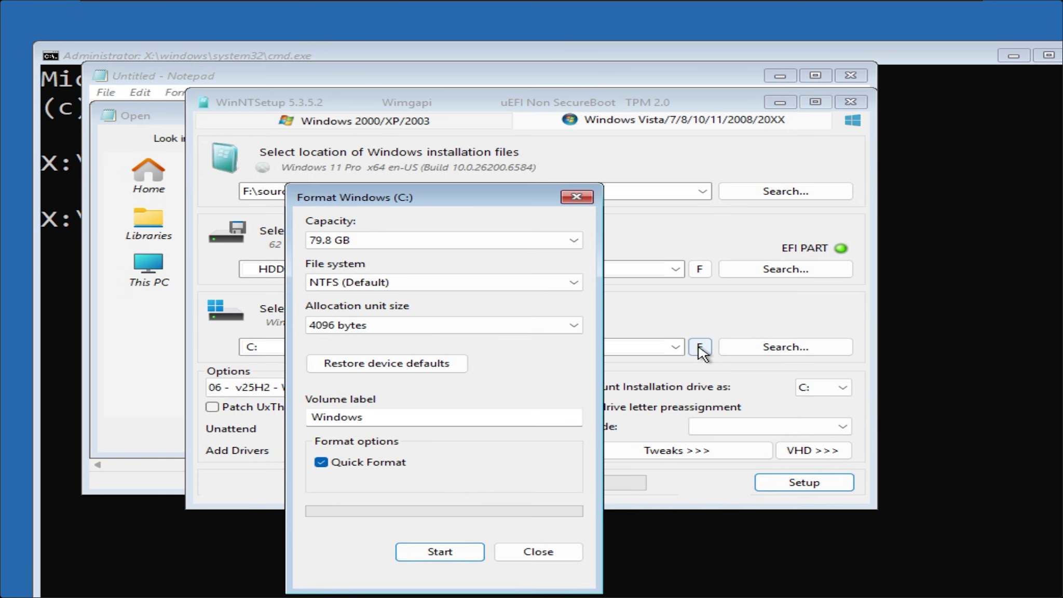
pyautogui.click(439, 557)
pyautogui.click(580, 308)
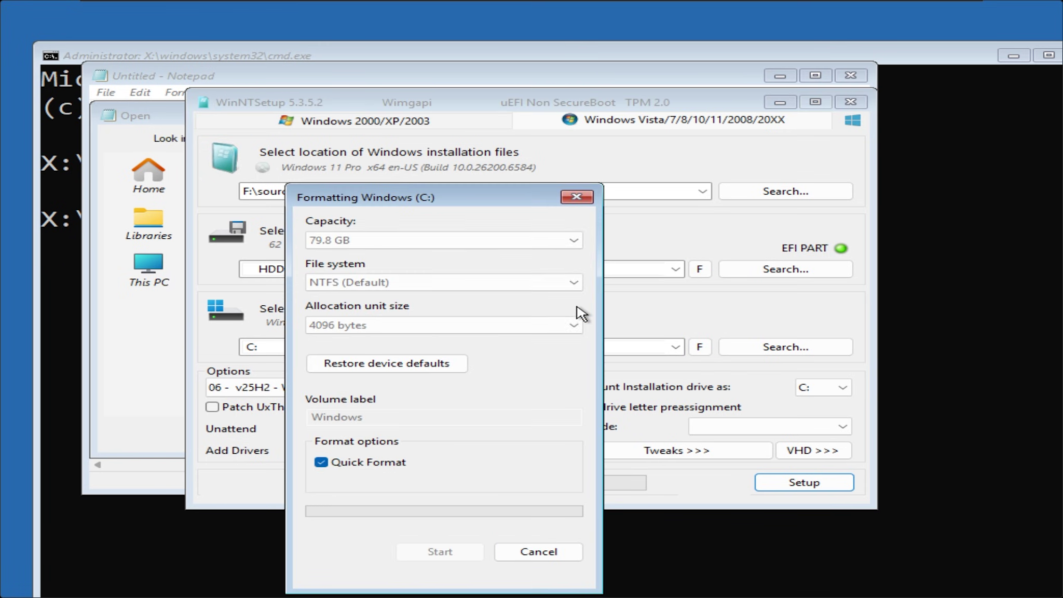
pyautogui.click(659, 304)
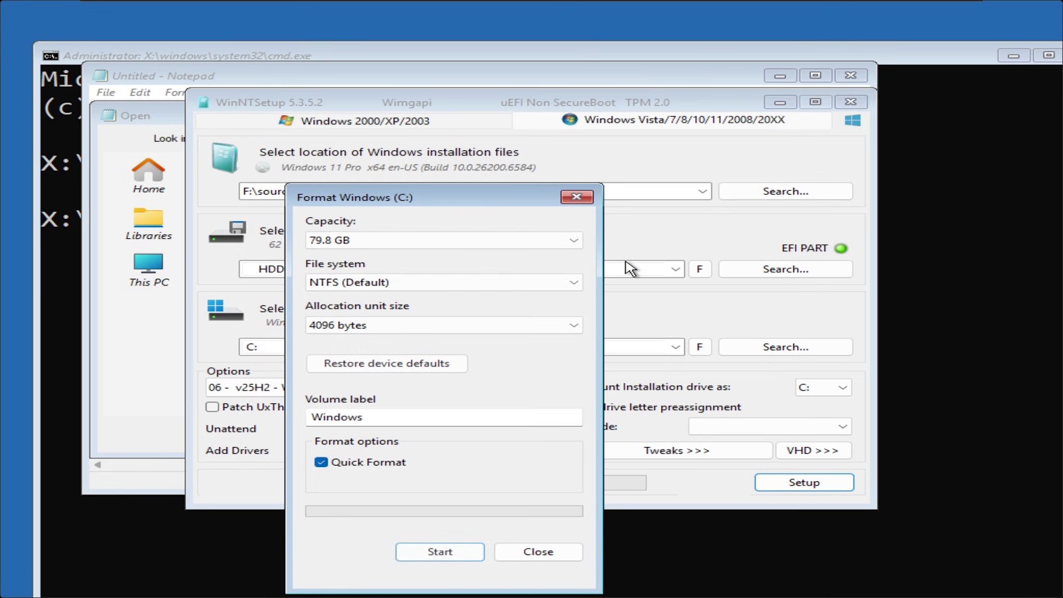
pyautogui.click(576, 197)
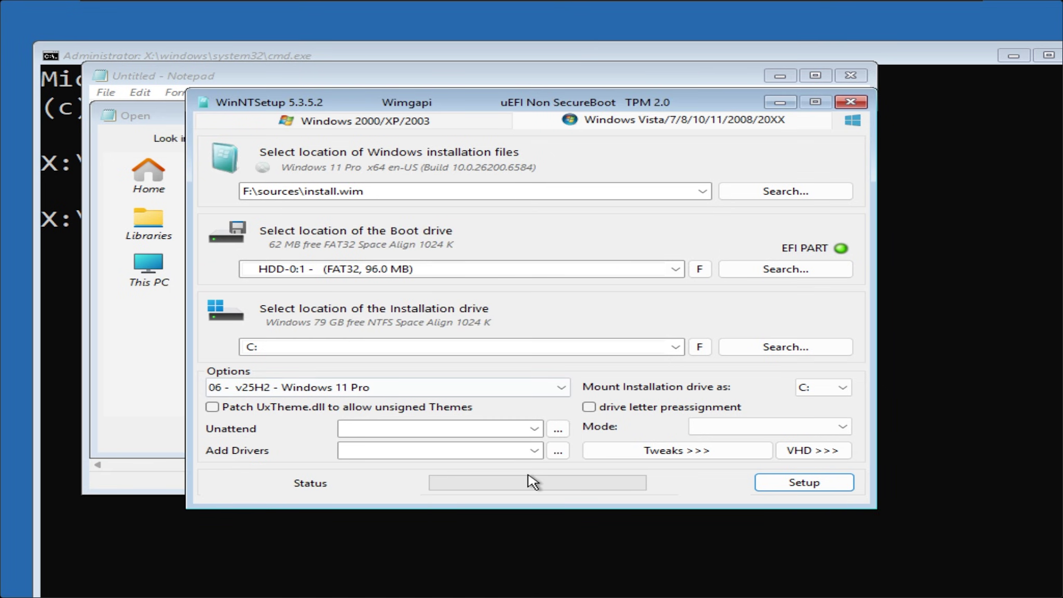
# Add D:\drivers as the drivers to inject, then start Setup and confirm the Ready? dialog.
pyautogui.click(558, 451)
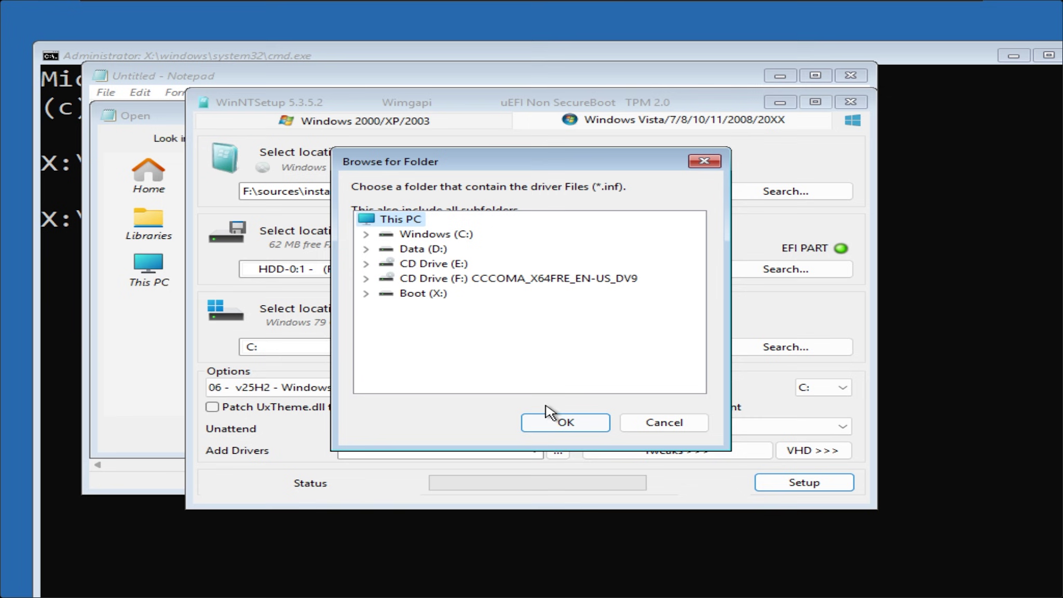
pyautogui.click(366, 249)
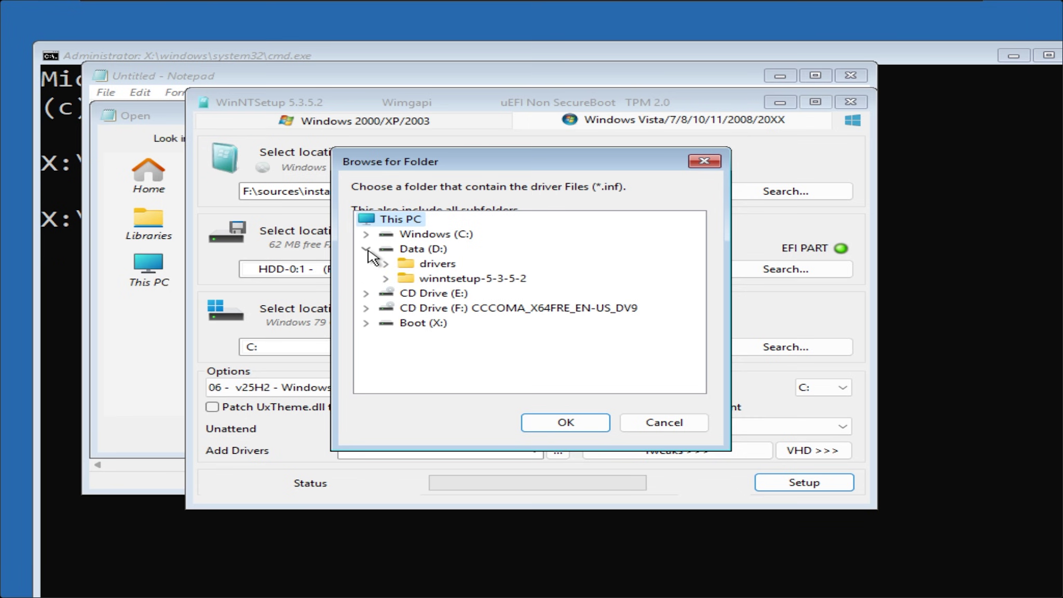
pyautogui.click(431, 264)
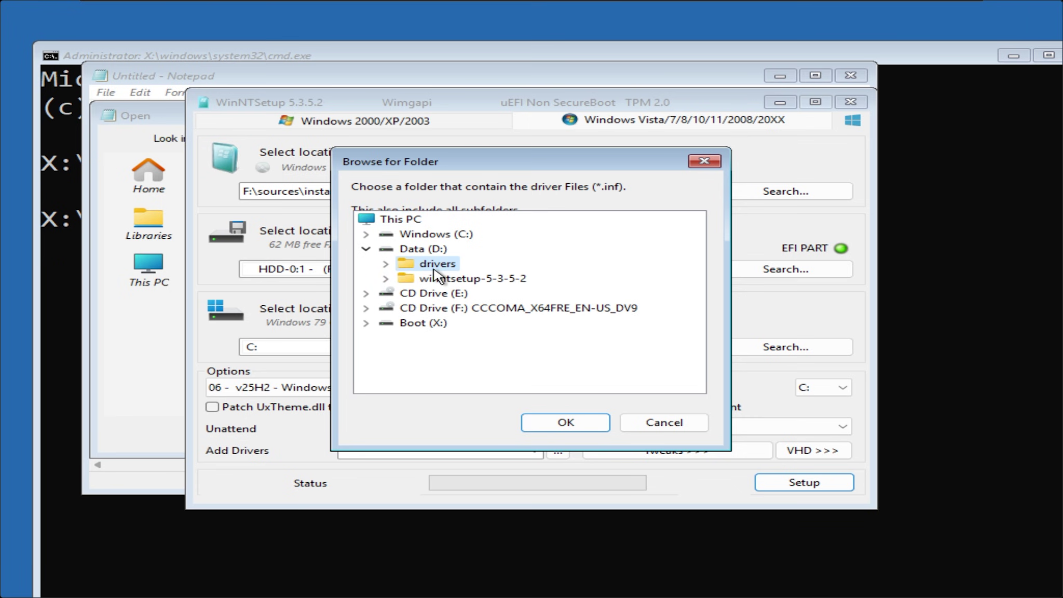
pyautogui.doubleClick(402, 264)
pyautogui.scroll(-2, 433, 254)
pyautogui.scroll(3, 427, 267)
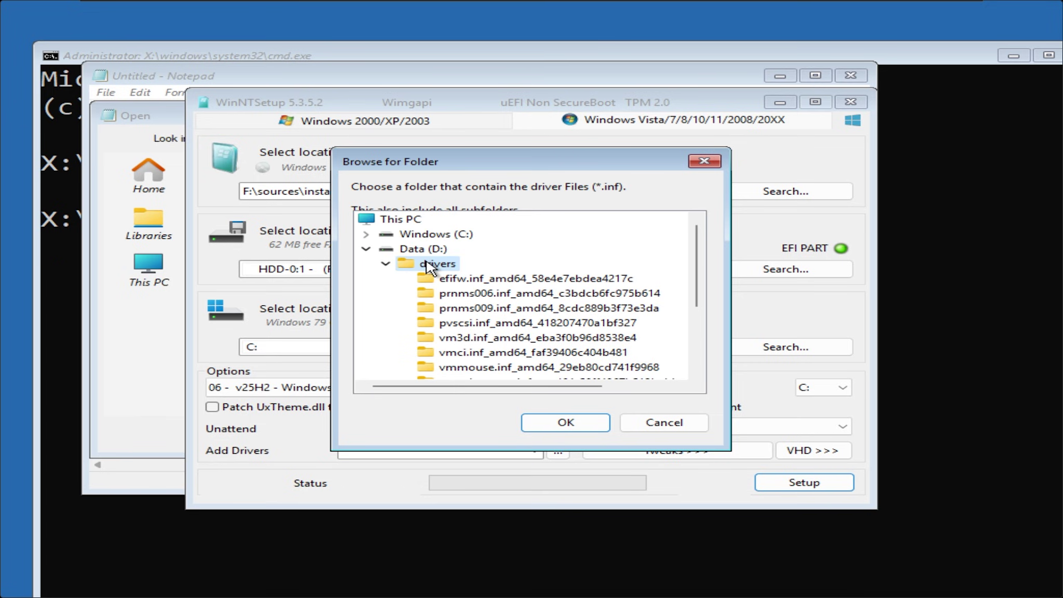
pyautogui.click(561, 426)
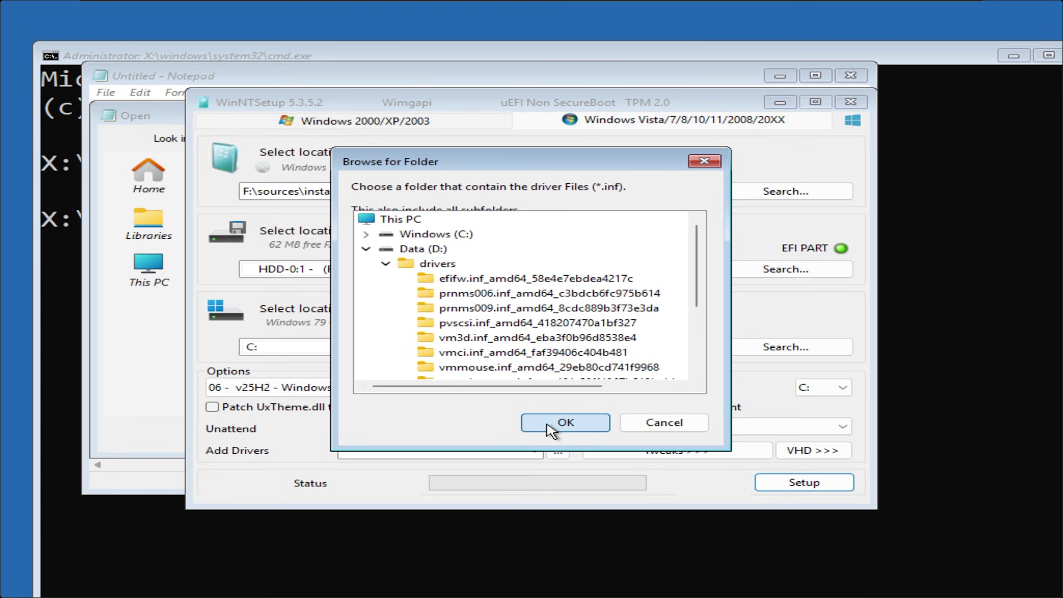
pyautogui.click(789, 492)
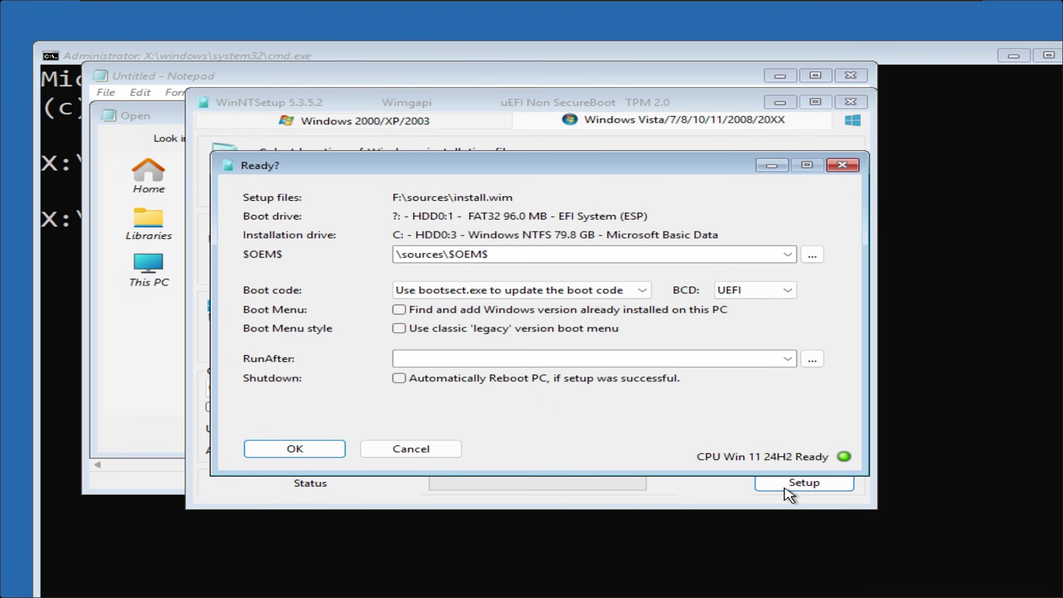
pyautogui.click(293, 455)
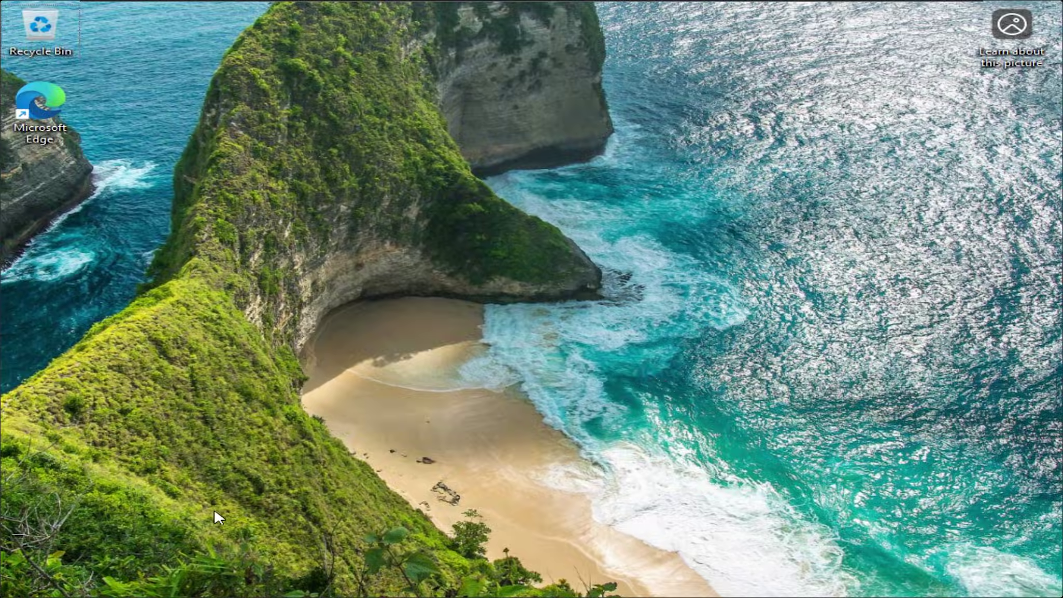
# Confirm VMware SVGA 3D under Display adapters and Intel 82574L Gigabit under Network adapters.
pyautogui.click(292, 581)
pyautogui.rightClick(297, 583)
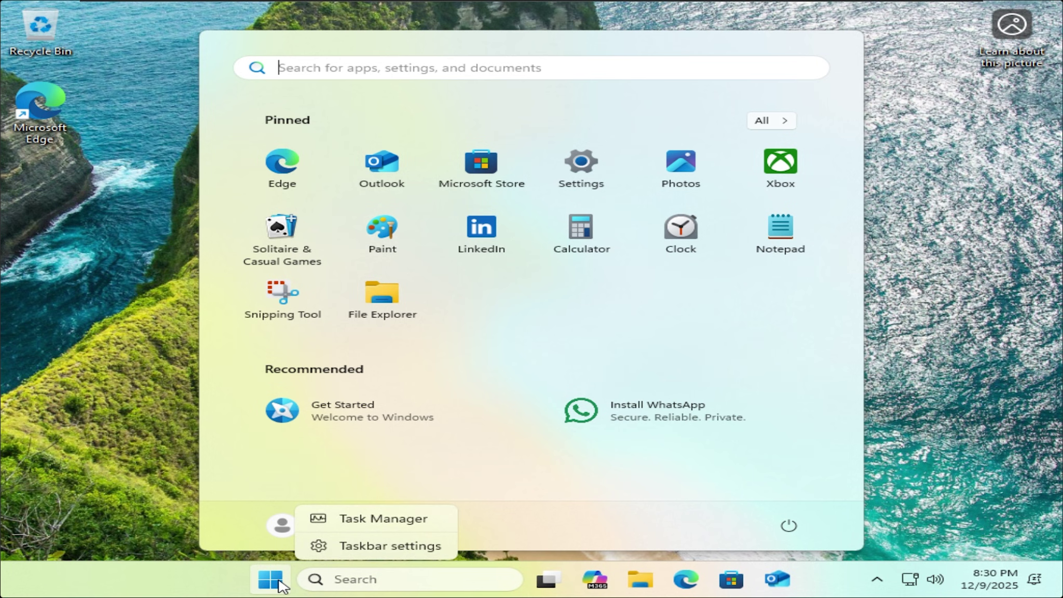
pyautogui.rightClick(272, 578)
pyautogui.press('Escape')
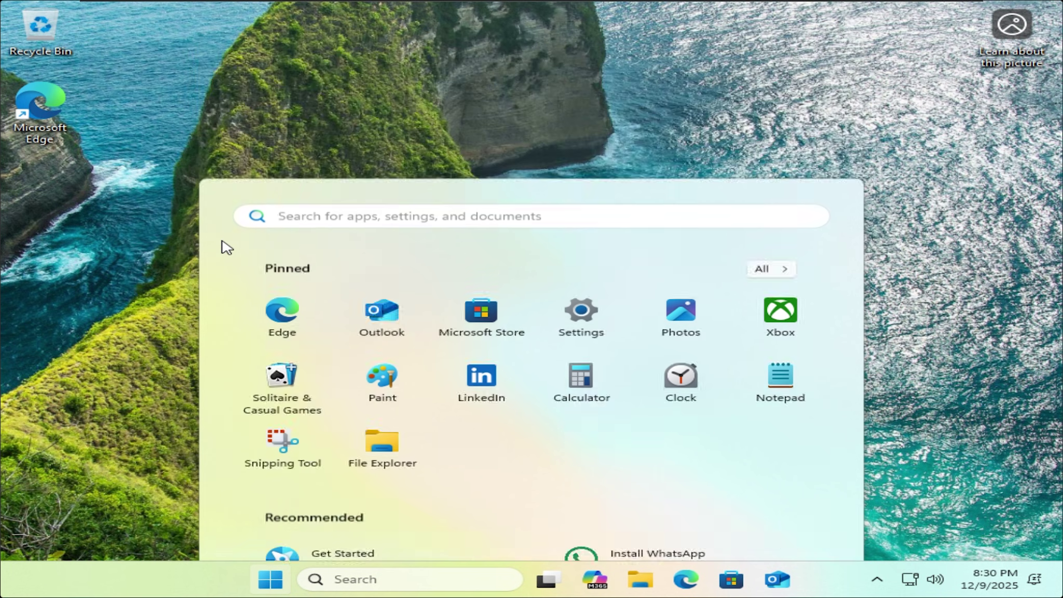
pyautogui.press('Escape')
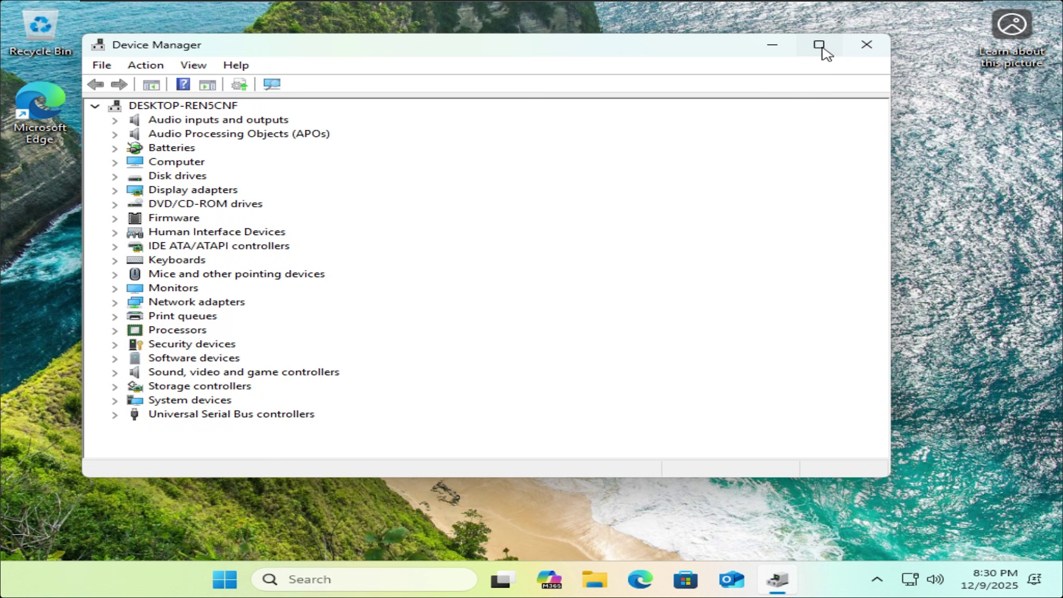
pyautogui.doubleClick(139, 193)
pyautogui.click(207, 206)
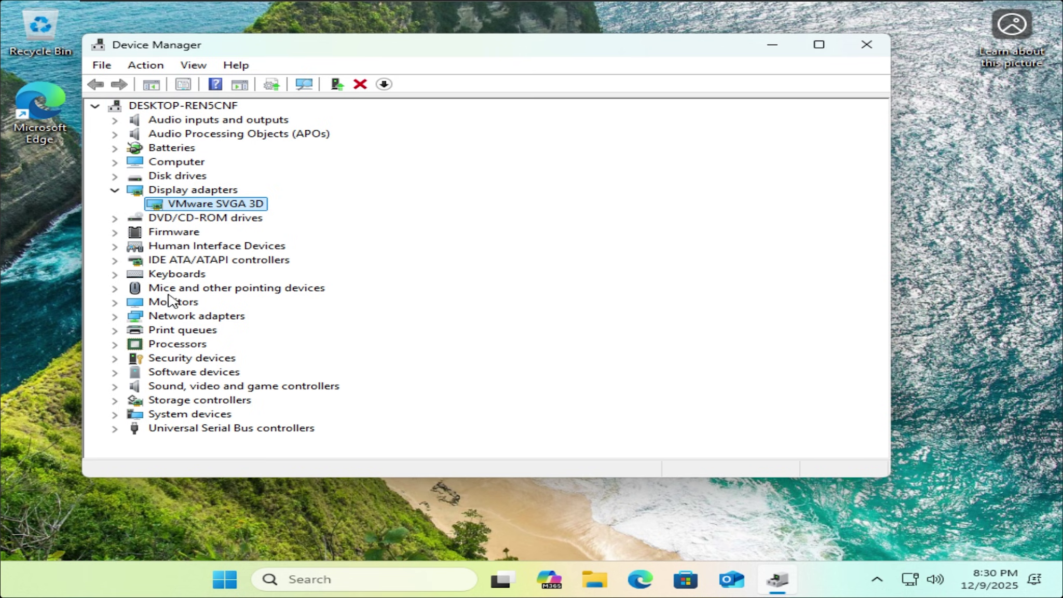
pyautogui.click(153, 320)
pyautogui.click(115, 317)
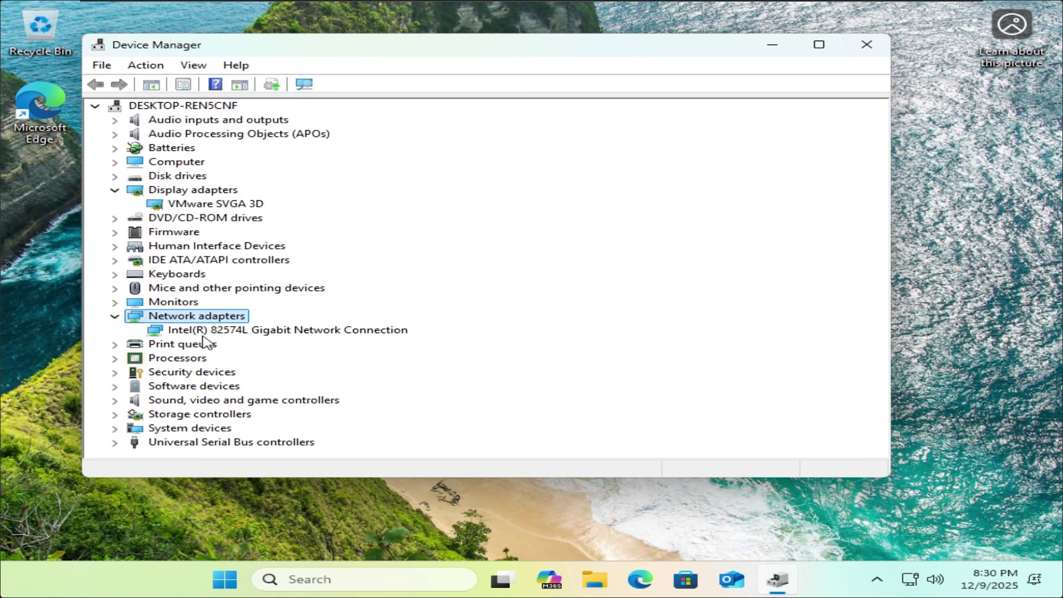
pyautogui.click(322, 330)
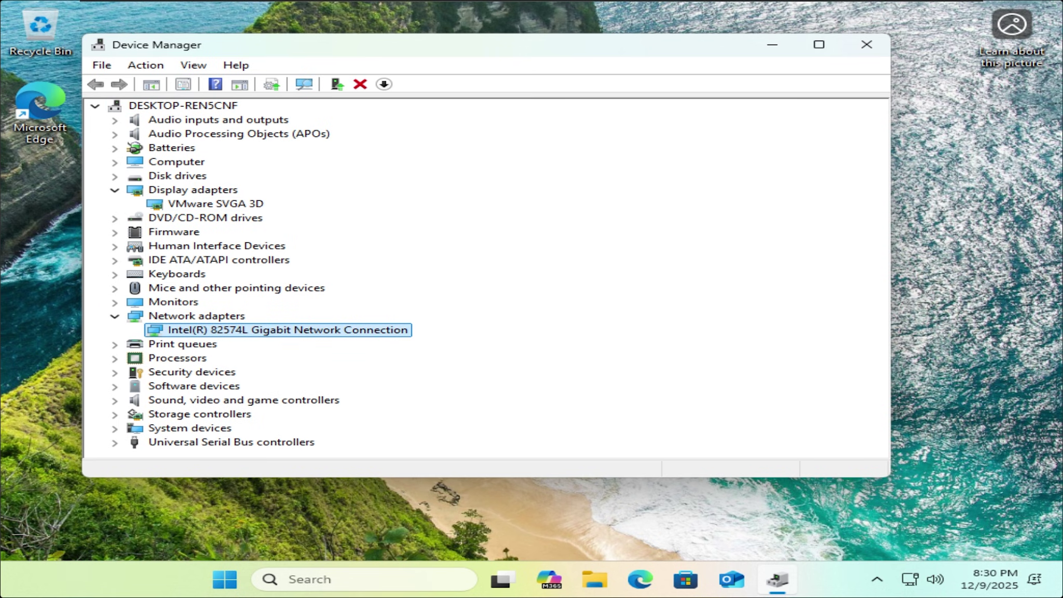